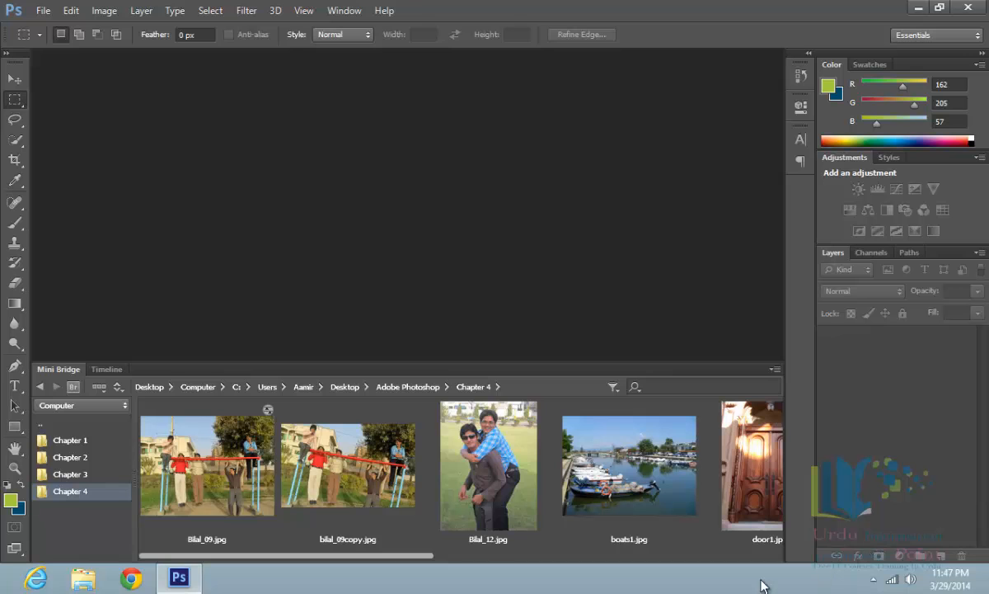
- Open the first group photo in the Chapter 4 folder in Camera Raw
click(208, 425)
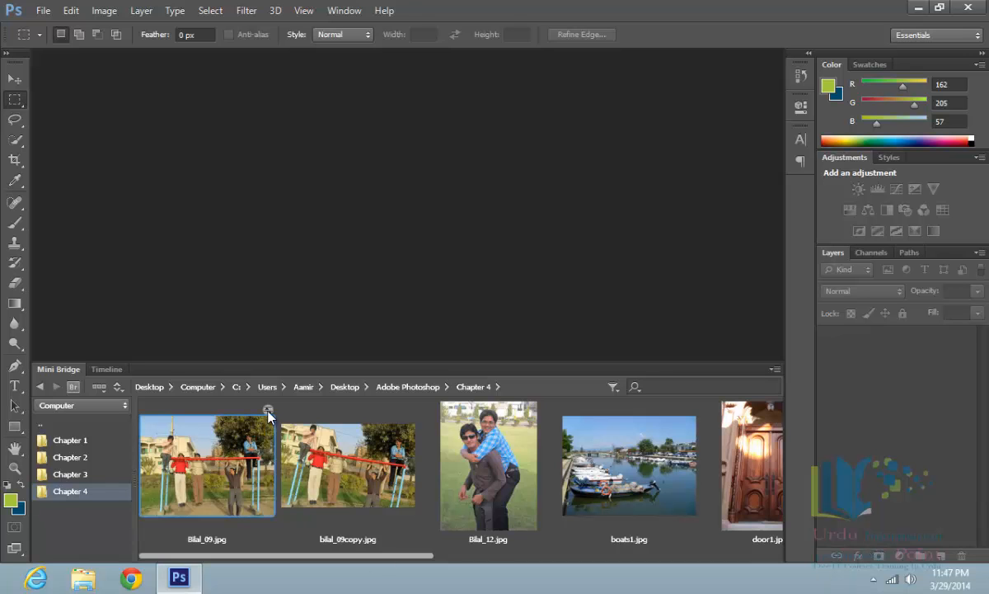
right_click(254, 451)
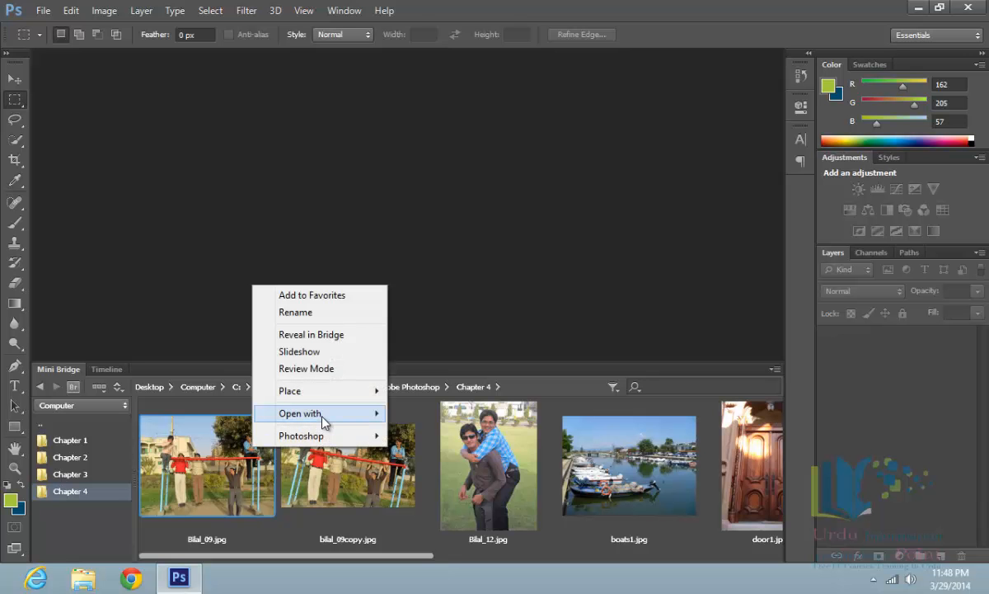
mouse_move(321, 415)
click(406, 431)
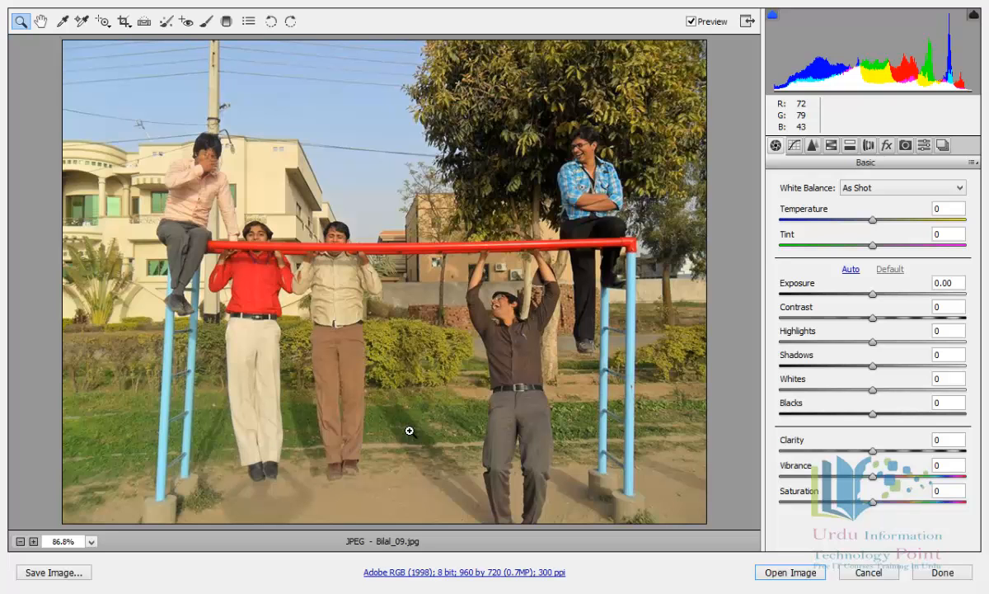
- Crop the photo freehand around the five people on the bar to about 884 by 551 pixels and apply the crop
click(126, 26)
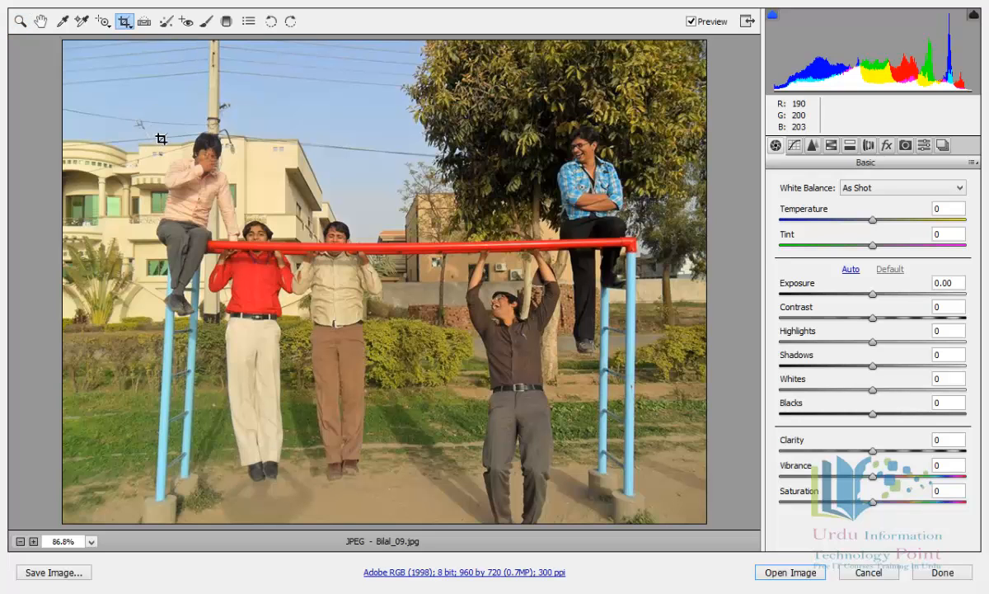
drag(142, 104, 647, 394)
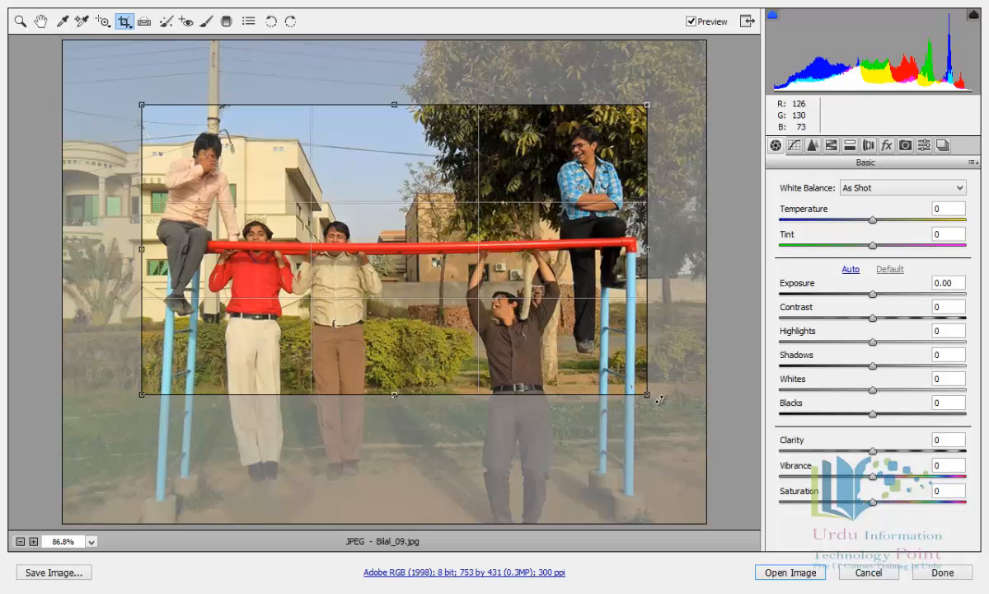
drag(647, 397, 689, 451)
drag(139, 454, 99, 464)
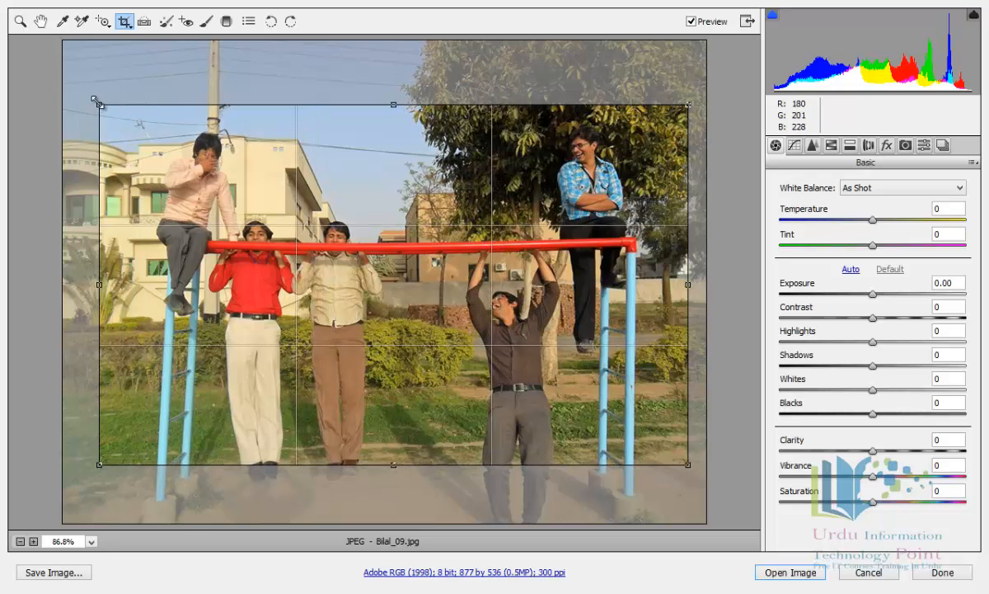
drag(98, 104, 94, 91)
drag(392, 93, 392, 111)
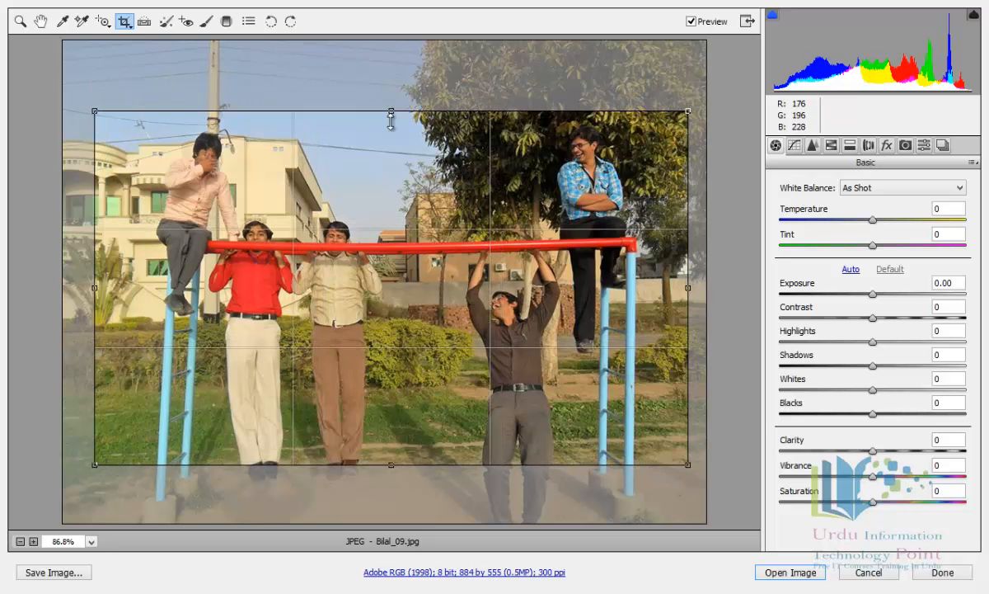
drag(392, 468, 391, 482)
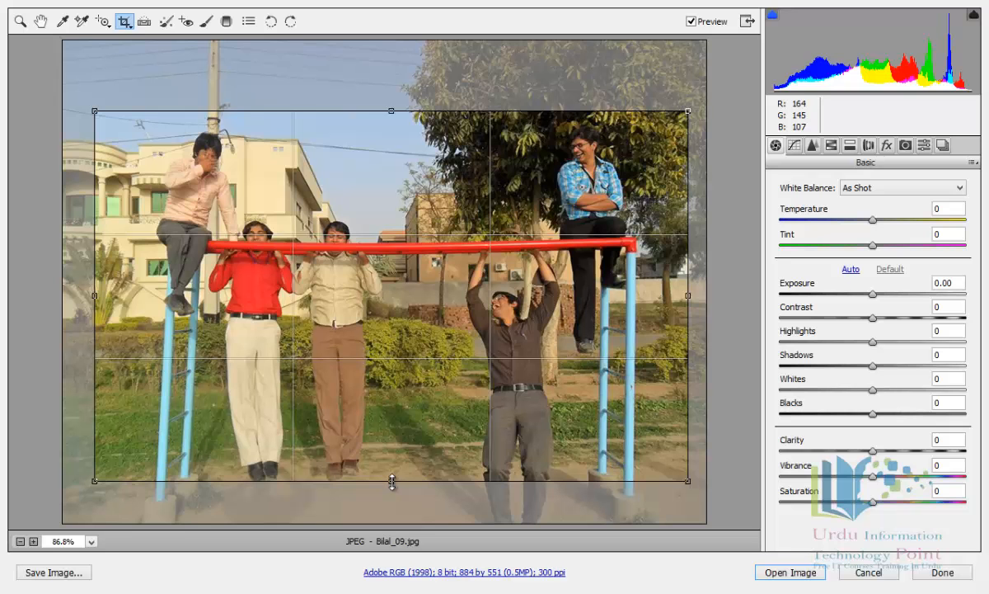
key(z)
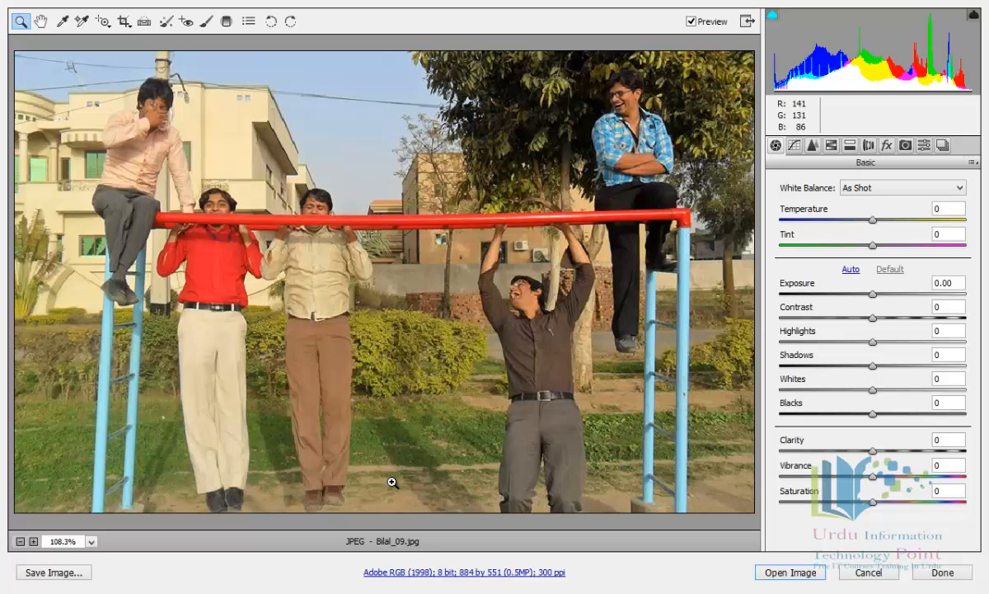
- Constrain the crop to the 2 to 3 ratio and resize its frame to about 627 by 418 pixels
click(126, 23)
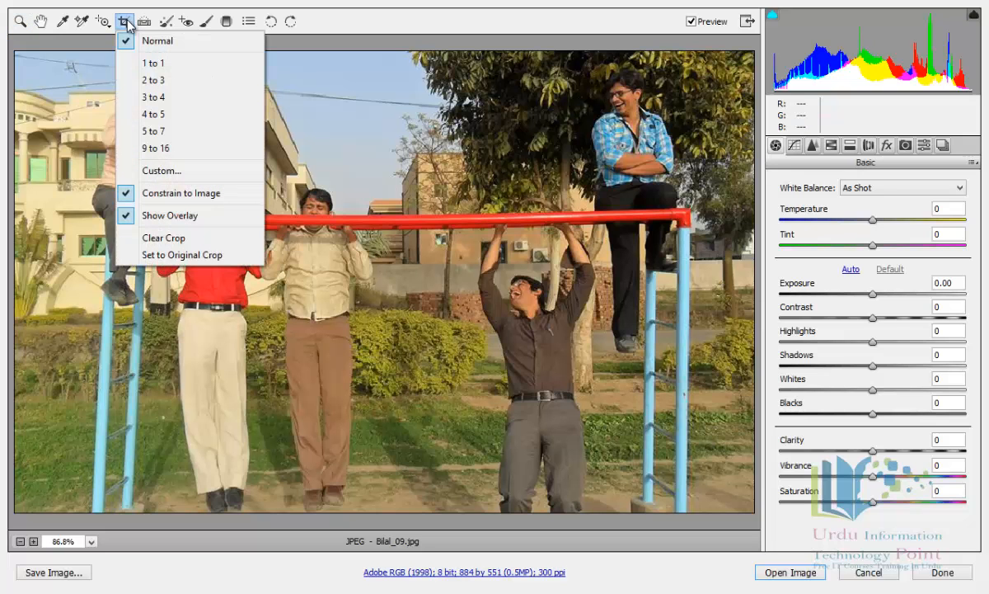
click(163, 83)
mouse_move(117, 114)
mouse_down()
mouse_move(241, 193)
mouse_move(141, 121)
mouse_up()
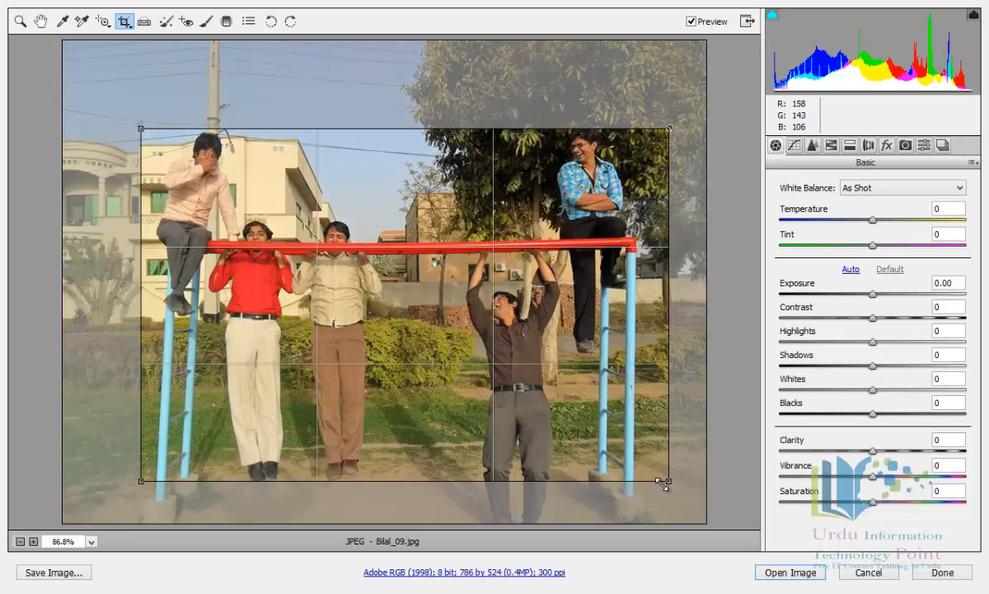
drag(663, 485, 573, 417)
drag(143, 419, 98, 400)
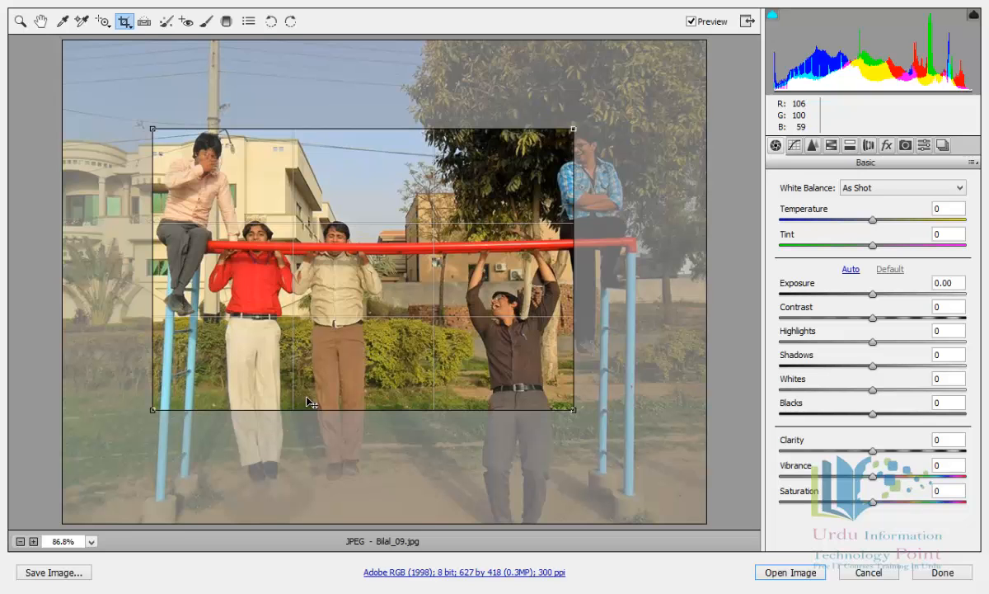
- Turn the crop overlay grid off and back on
click(131, 27)
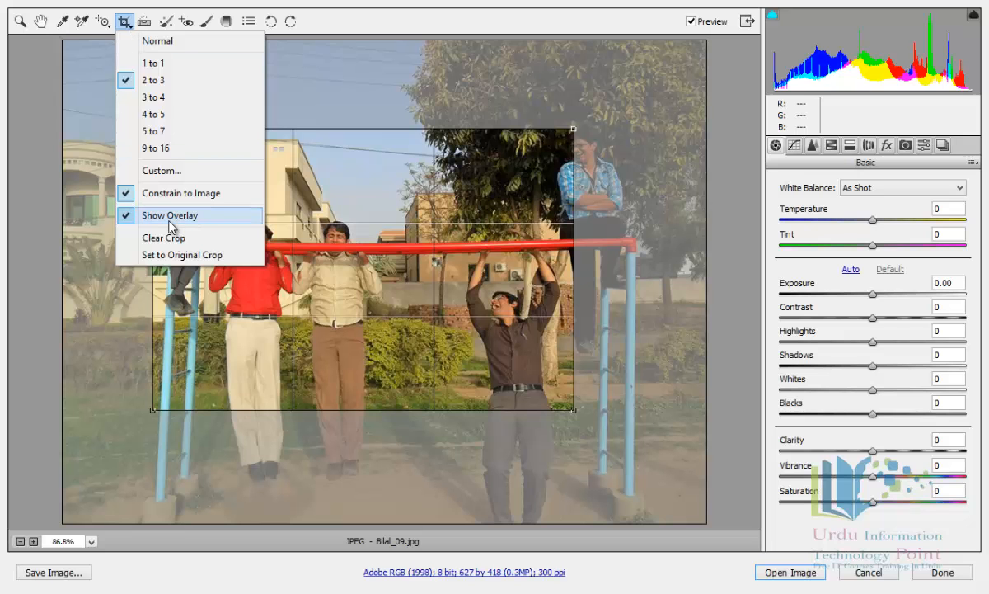
click(170, 219)
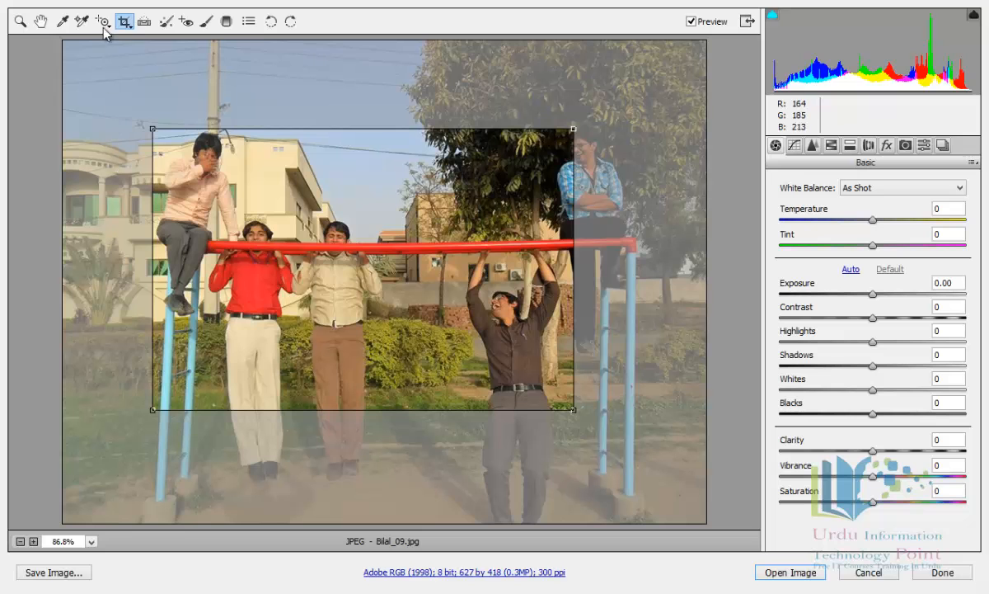
click(129, 25)
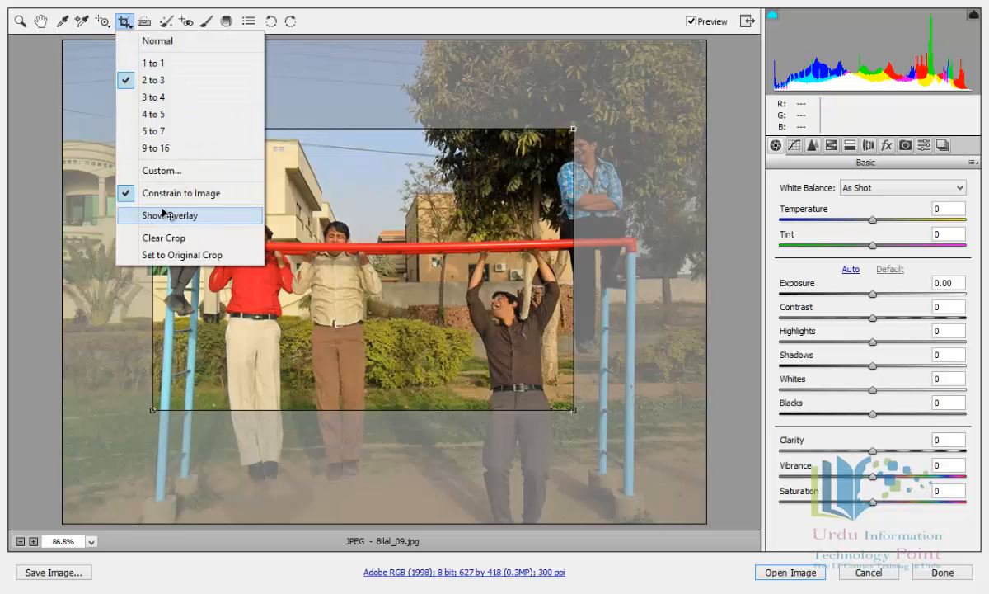
click(165, 215)
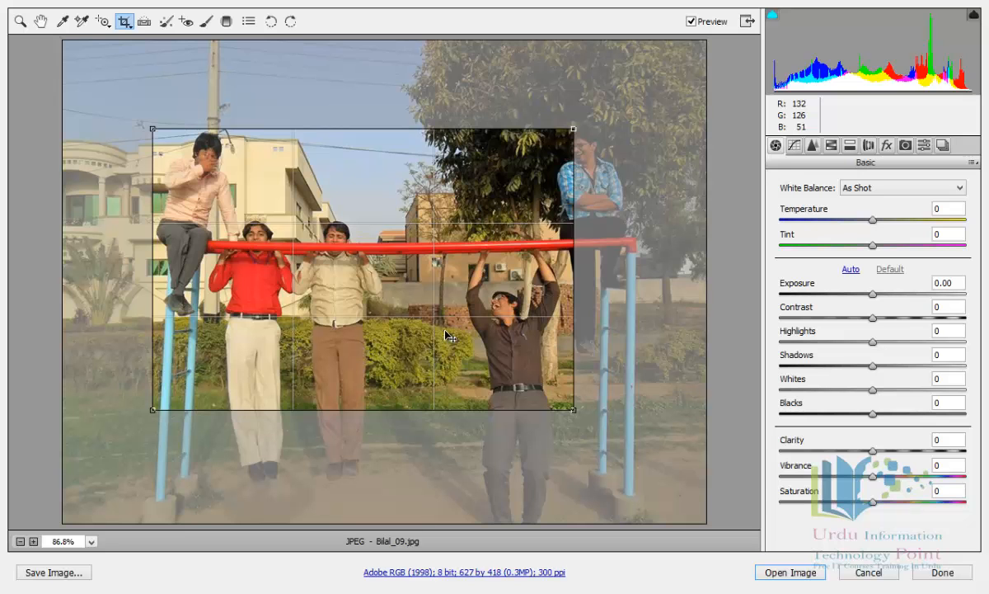
- Apply the 2 to 3 crop and save the Camera Raw settings without opening the image
key(z)
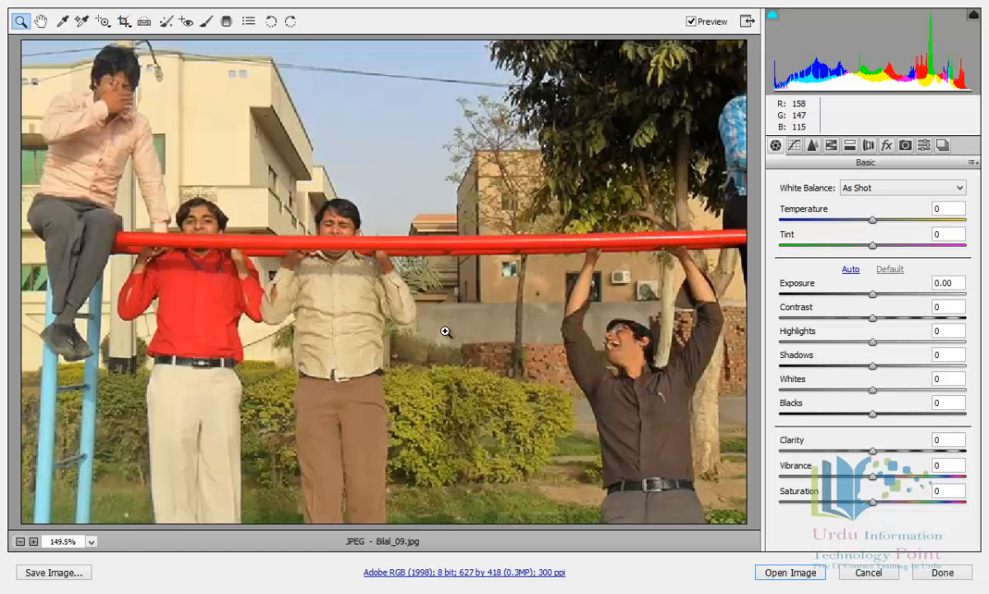
click(940, 572)
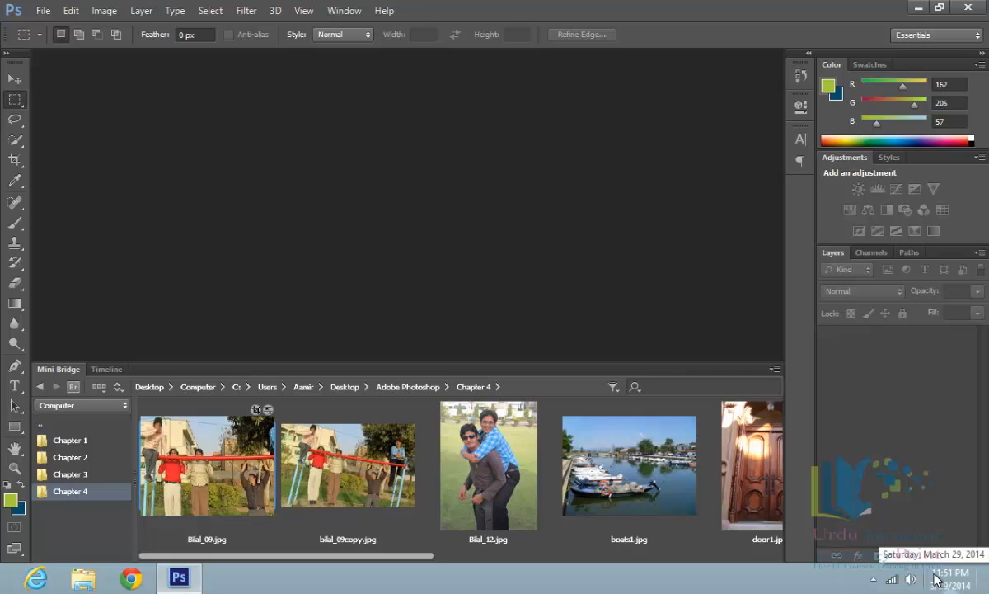
- Reopen the cropped photo in Camera Raw, resize its crop frame to about 583 by 389 pixels and move it to the photo's upper-left area
double_click(257, 417)
click(125, 22)
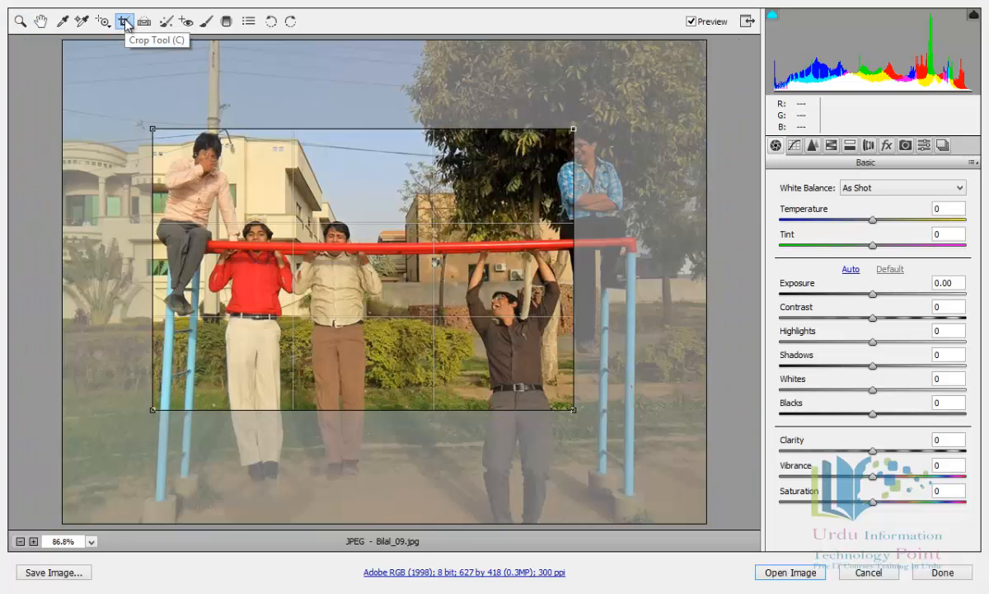
drag(575, 127, 664, 96)
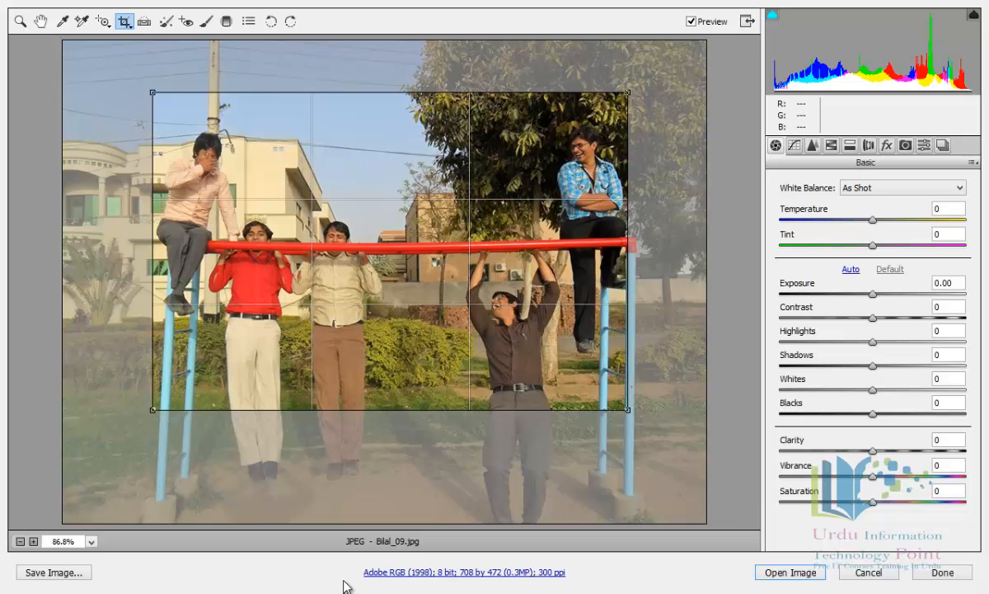
drag(149, 415, 231, 358)
drag(386, 315, 320, 317)
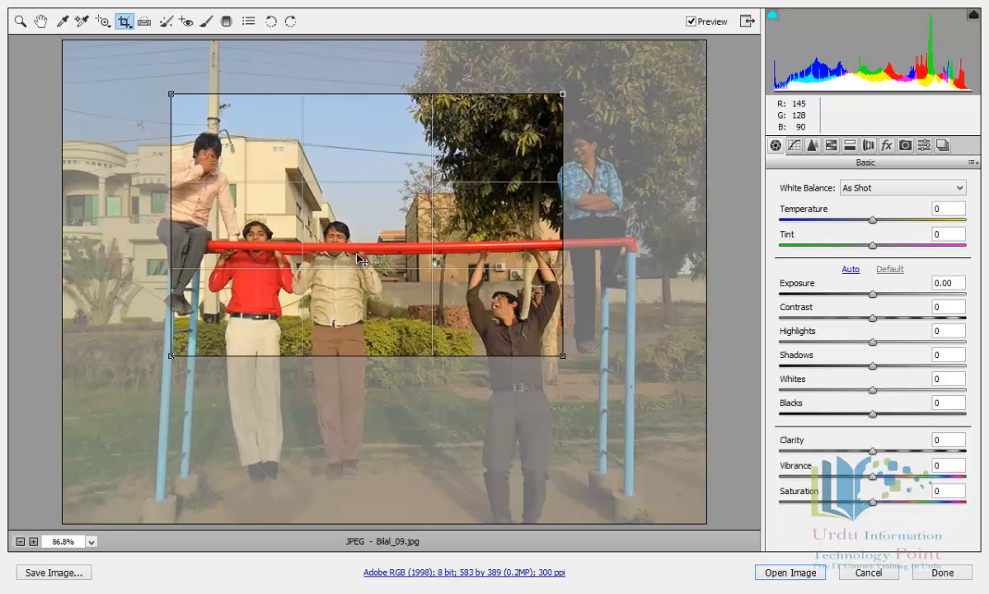
drag(361, 246, 248, 189)
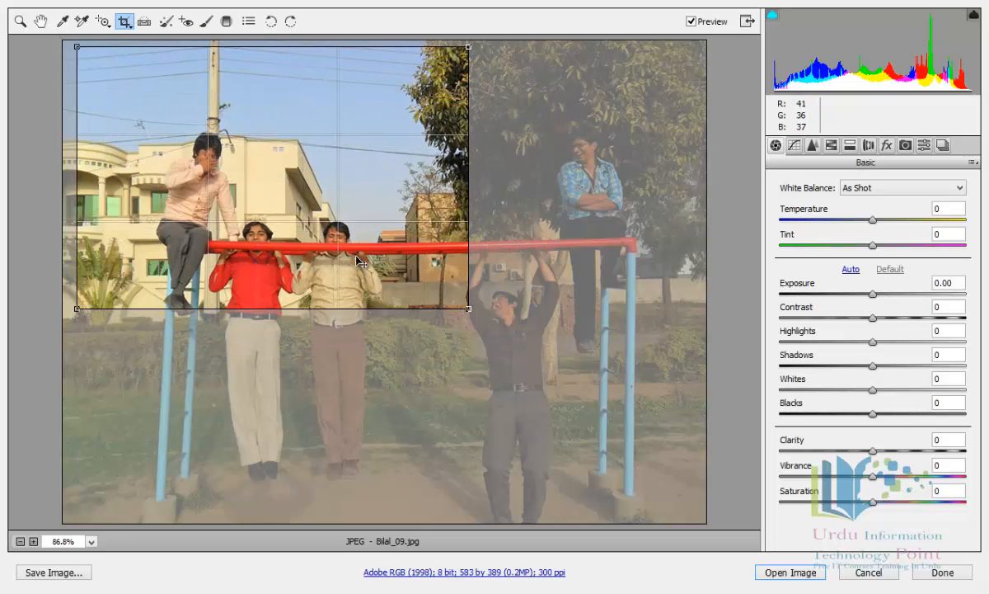
- Try a portrait crop frame, return to a landscape frame of about 921 by 614 pixels, and save the settings
drag(469, 309, 696, 468)
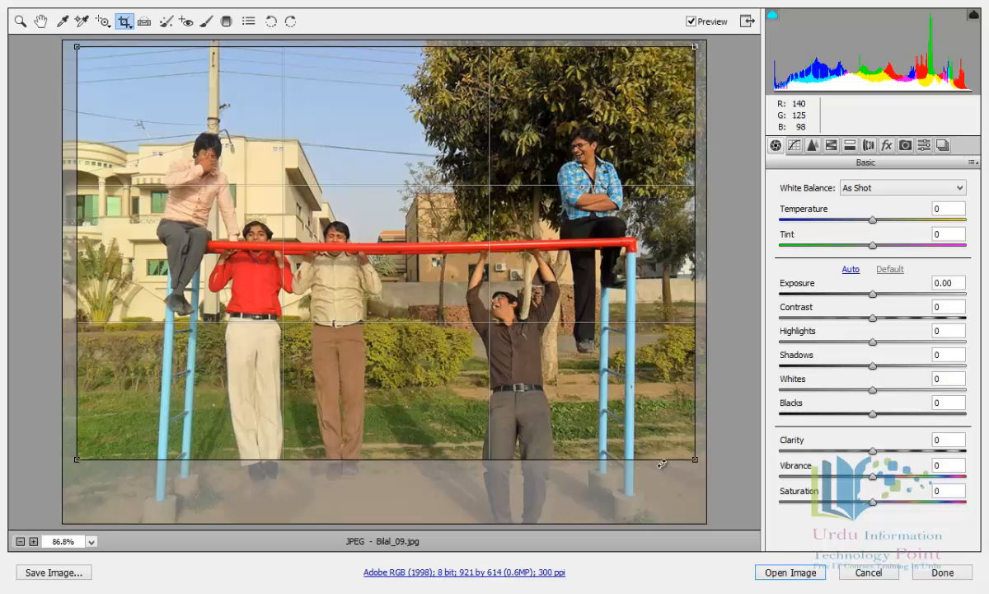
drag(681, 458, 383, 396)
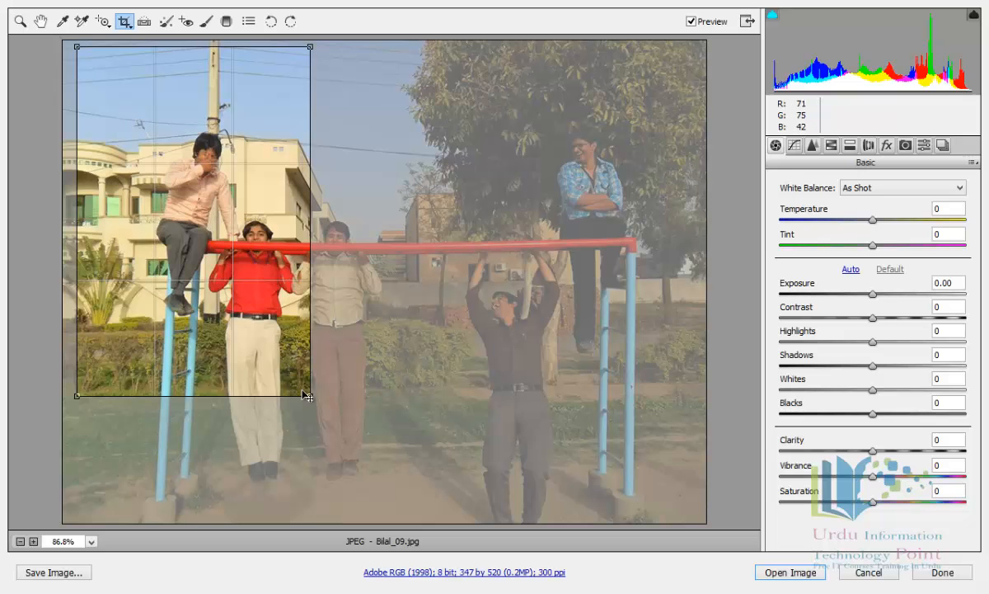
drag(317, 401, 691, 543)
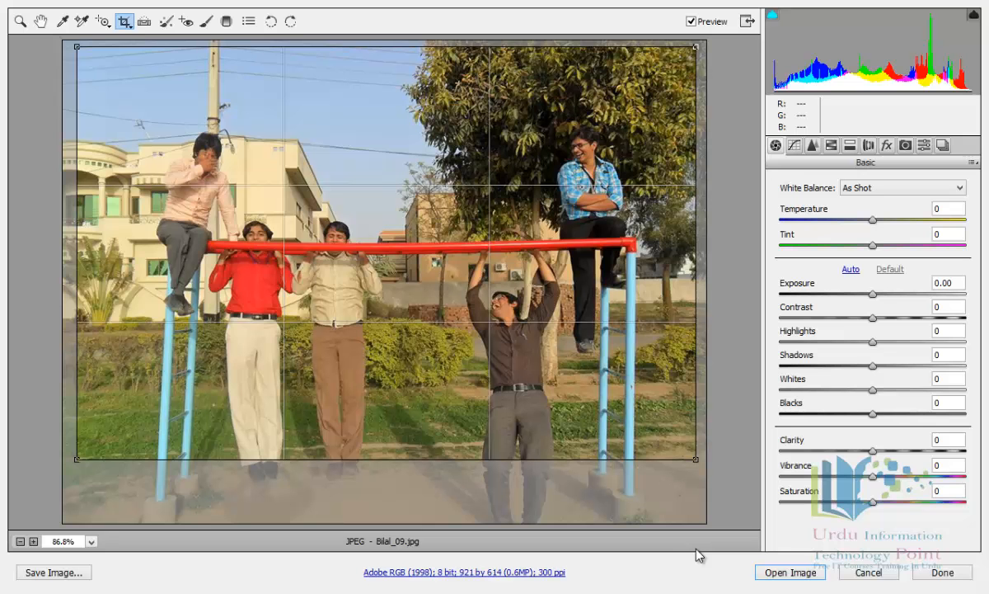
click(940, 572)
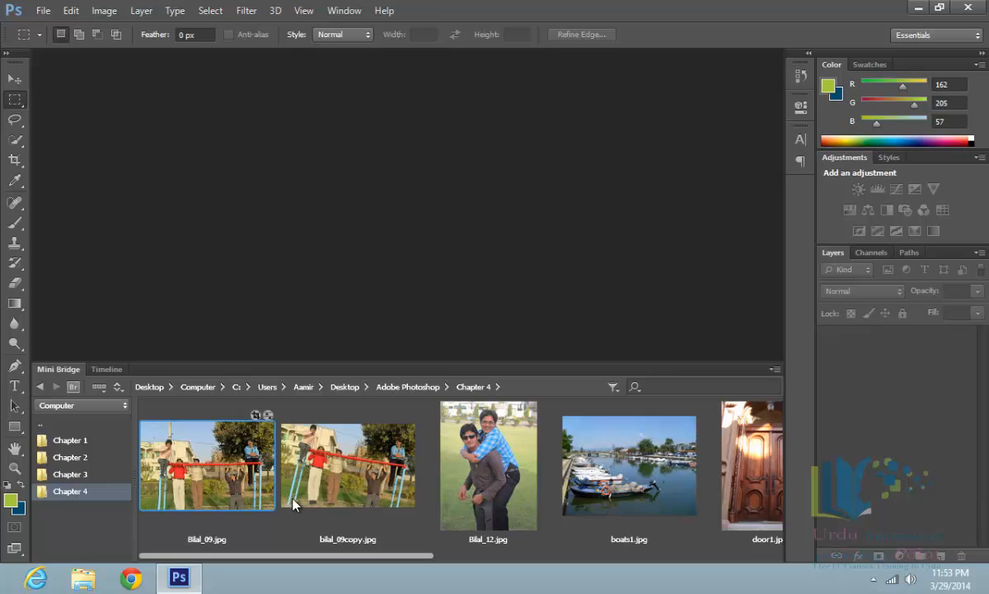
- Open the tilted copy of the group photo in Camera Raw
click(363, 476)
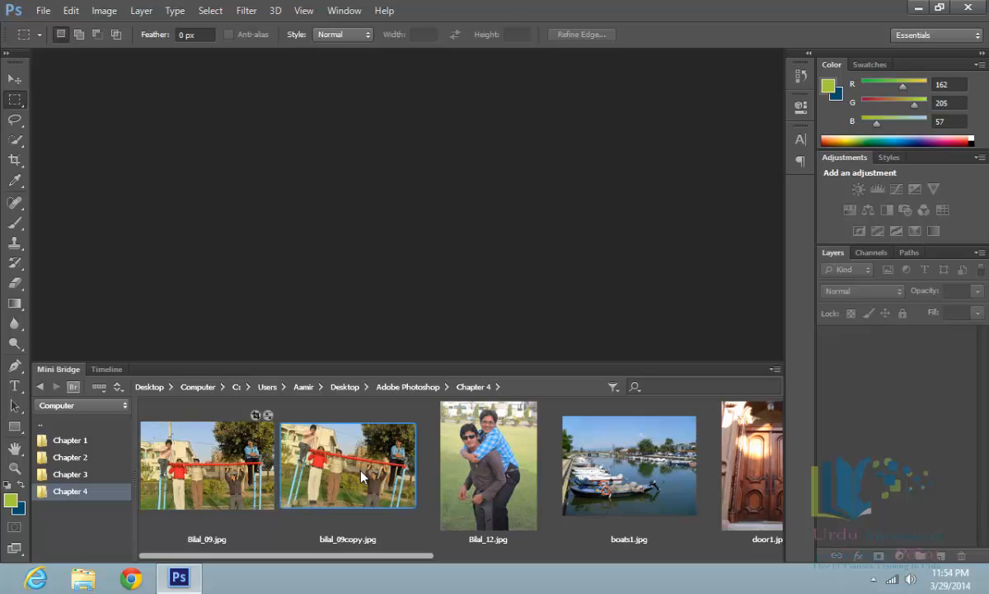
right_click(362, 475)
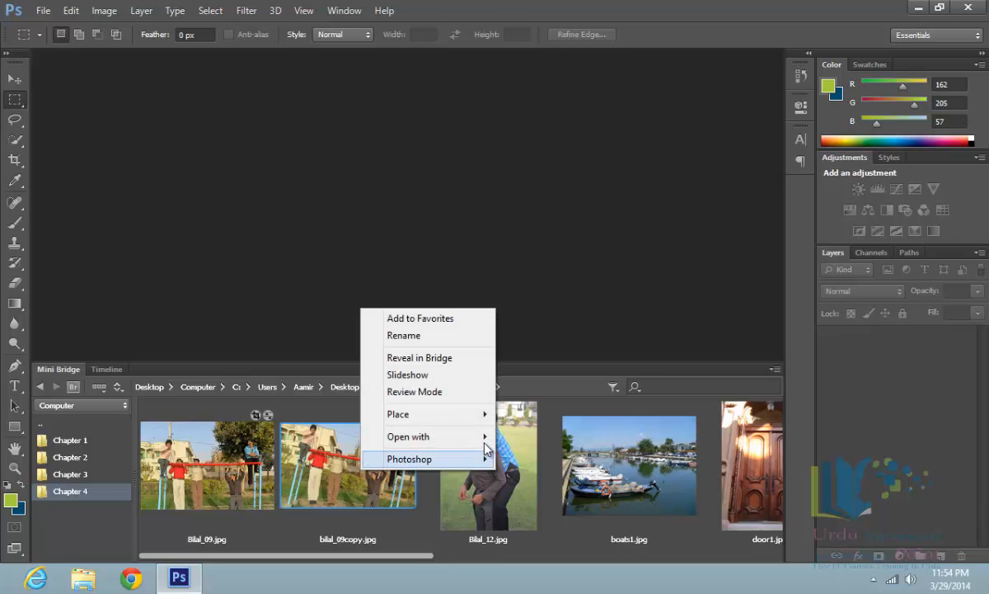
mouse_move(487, 437)
click(544, 453)
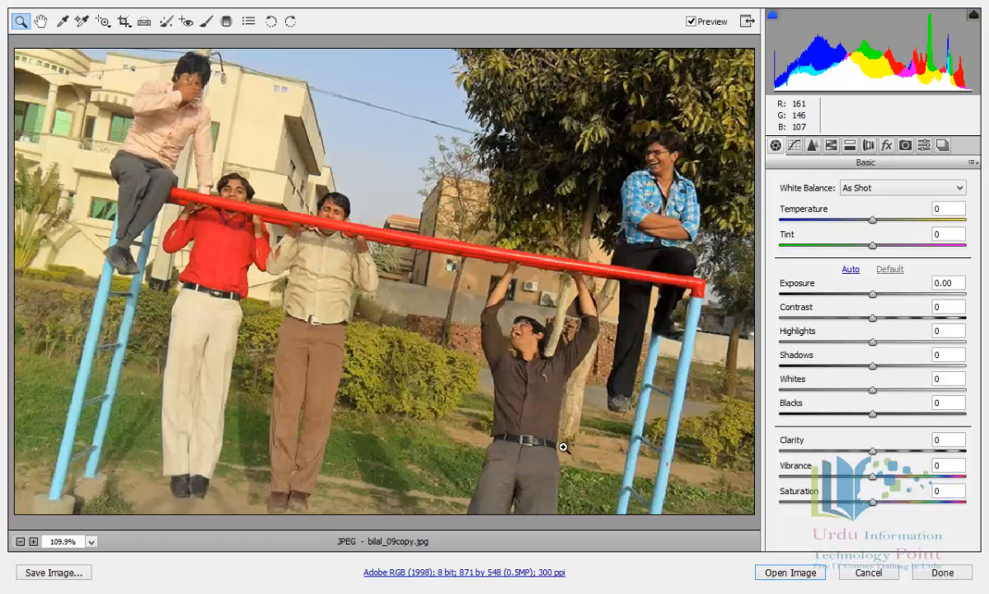
- Draw a 2 to 3 crop on the tilted photo, rotate it parallel to the red bar at about 673 by 449 pixels, and apply it
click(127, 23)
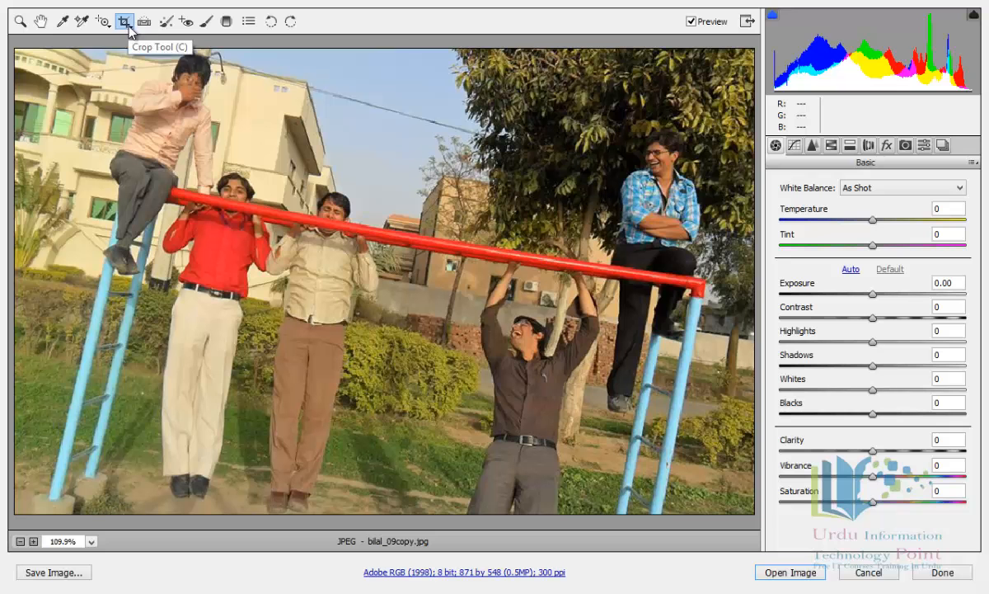
drag(99, 49, 719, 519)
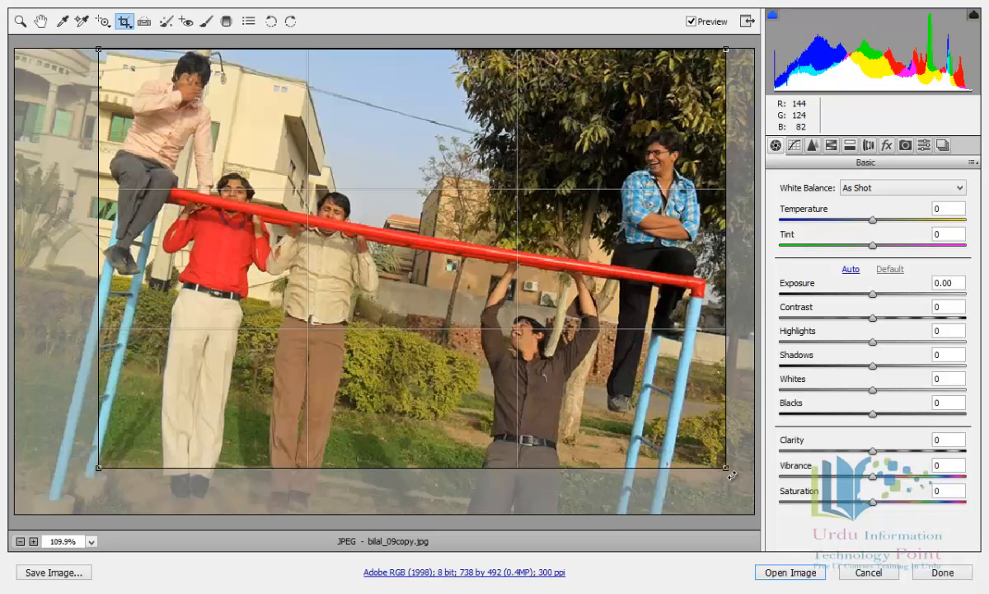
drag(730, 473, 728, 556)
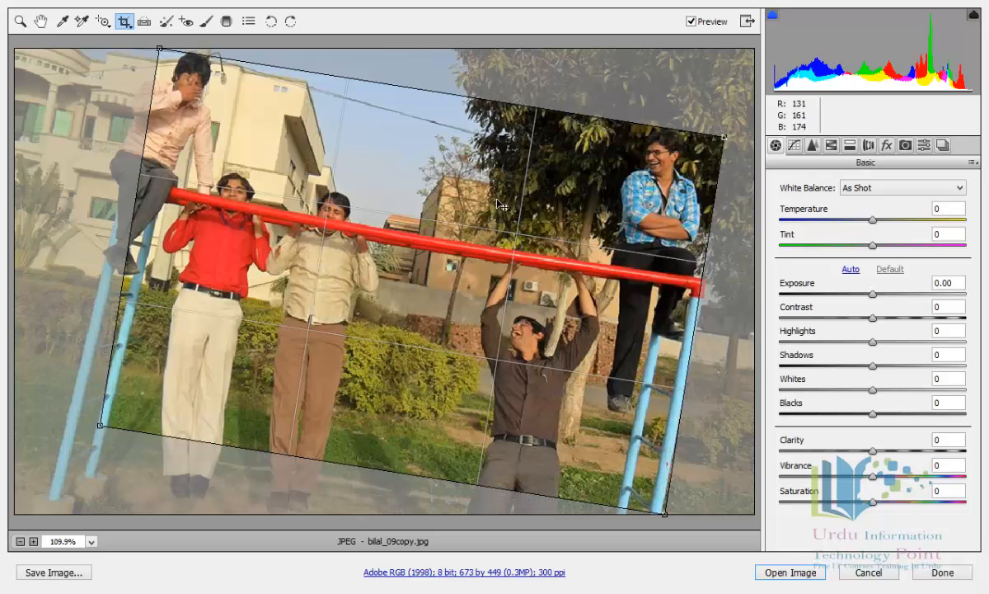
click(130, 27)
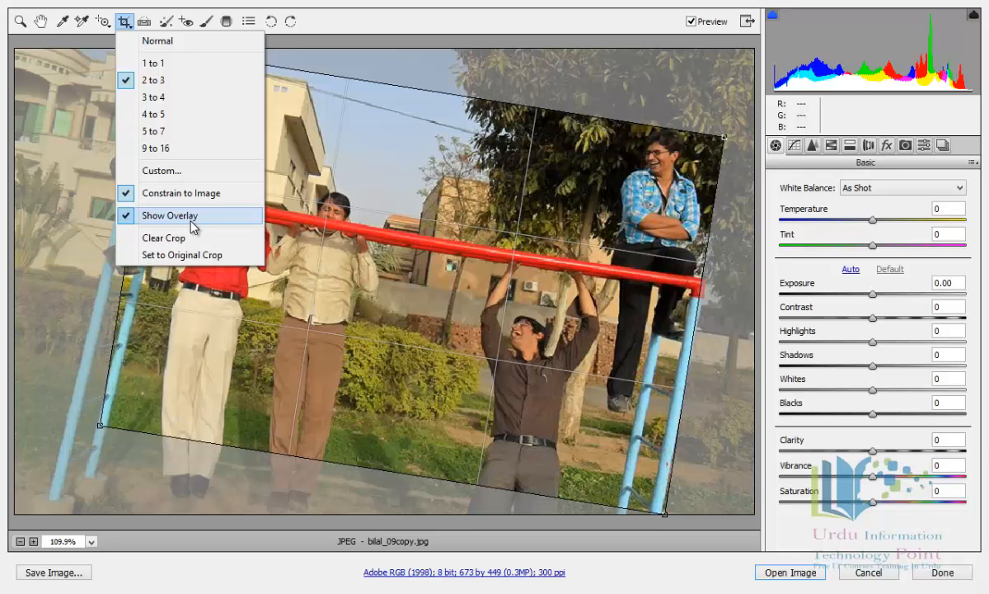
click(722, 361)
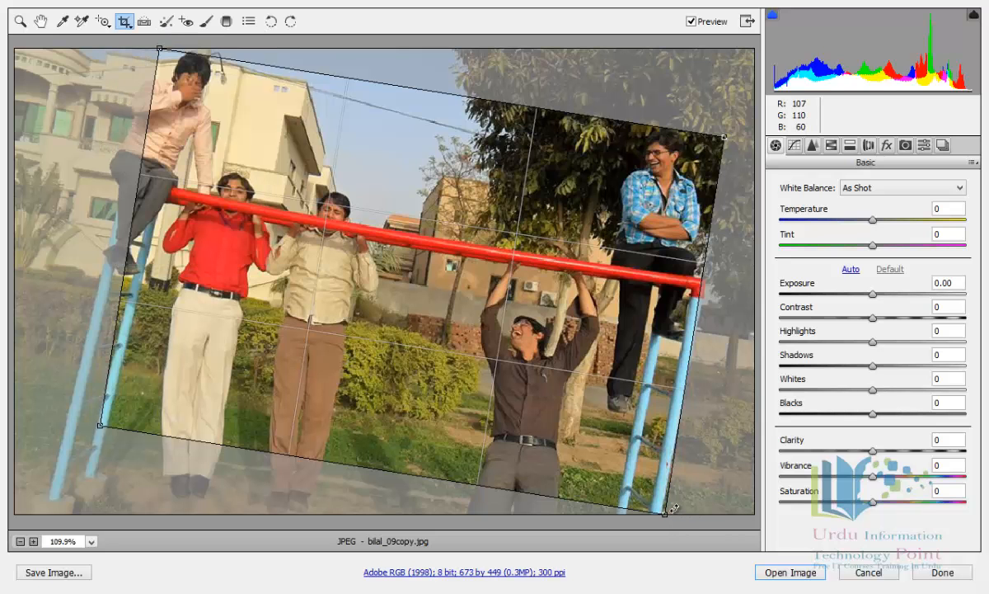
key(z)
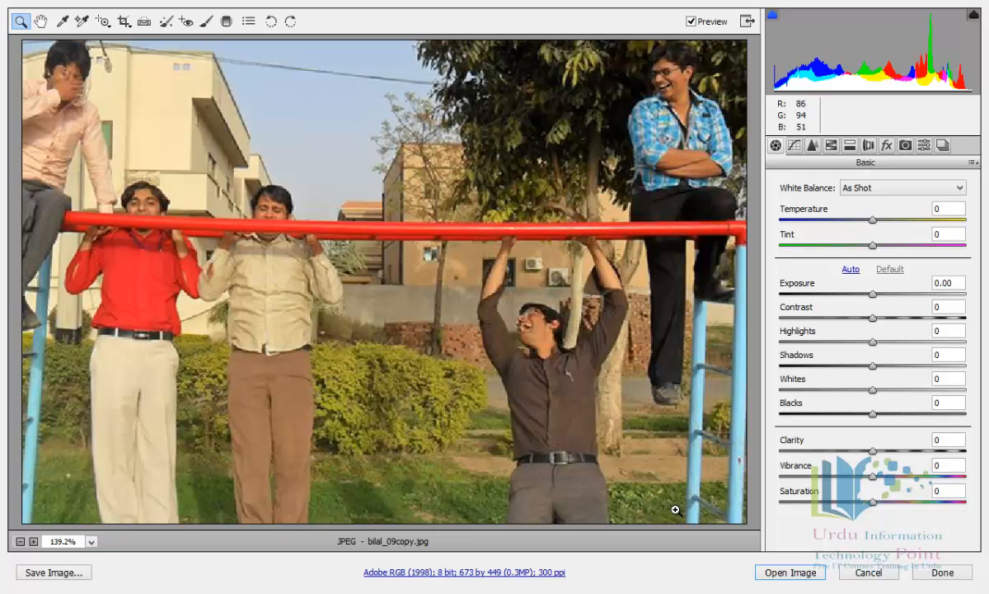
- Undo the rotated crop, straighten the photo along the red bar with the Straighten Tool, and save the applied result
key(ctrl+z)
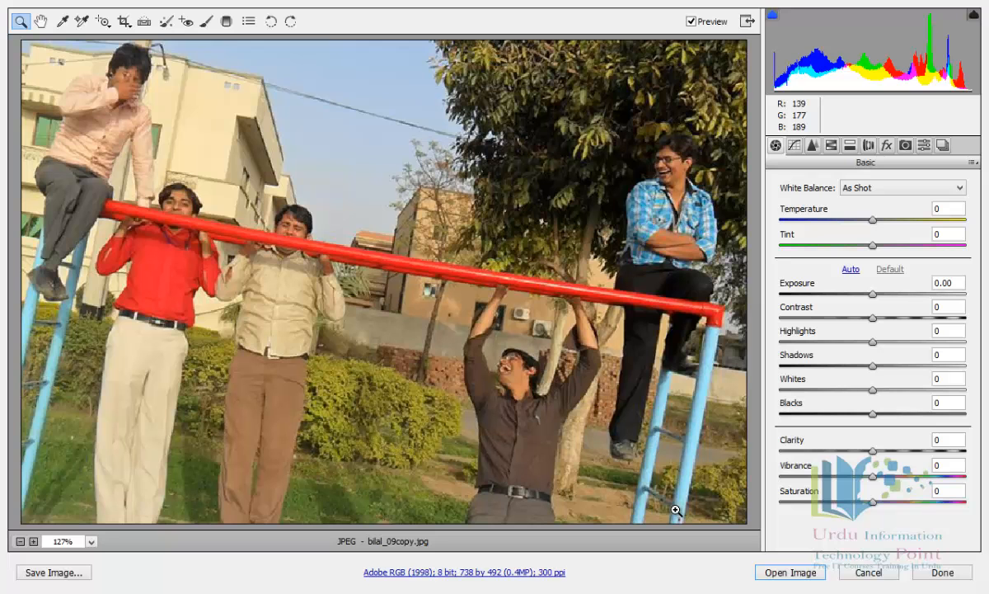
click(145, 24)
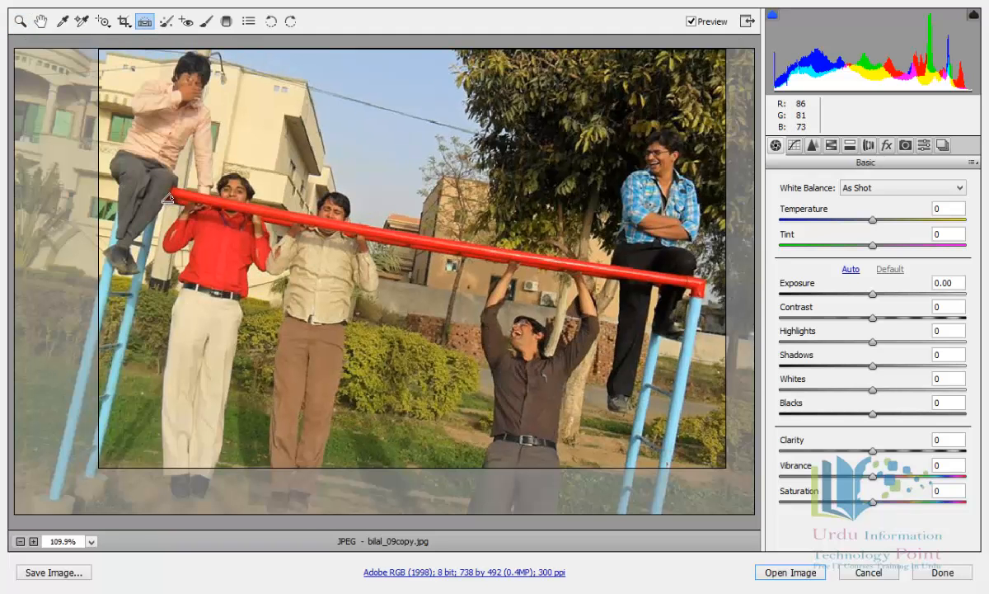
drag(167, 198, 702, 294)
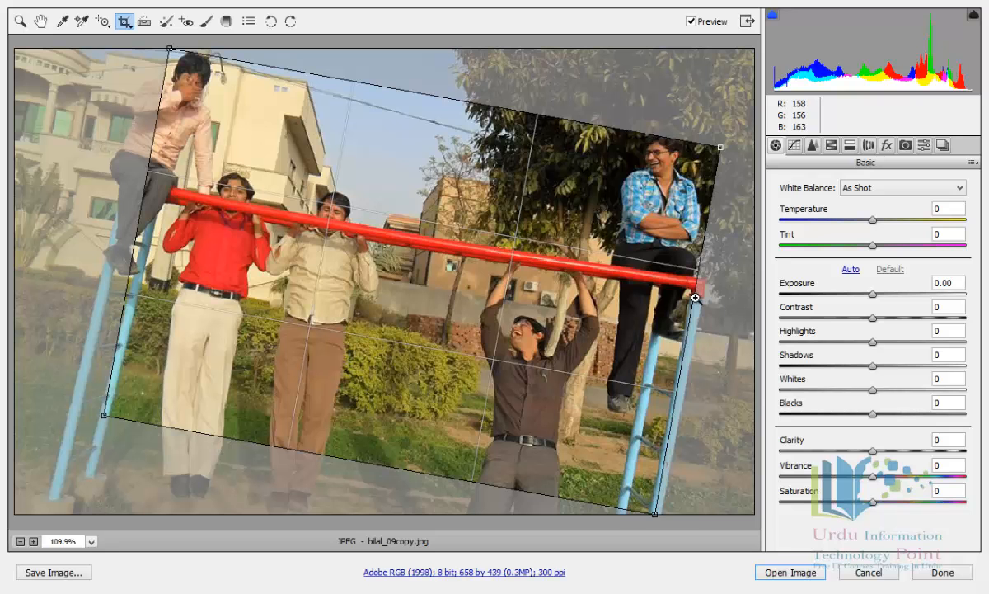
key(Return)
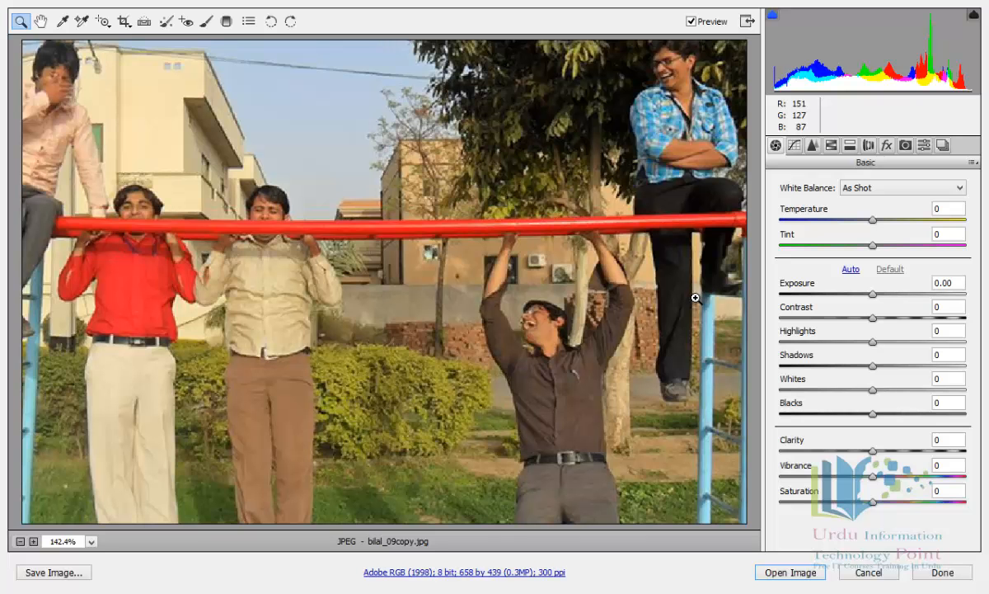
click(943, 572)
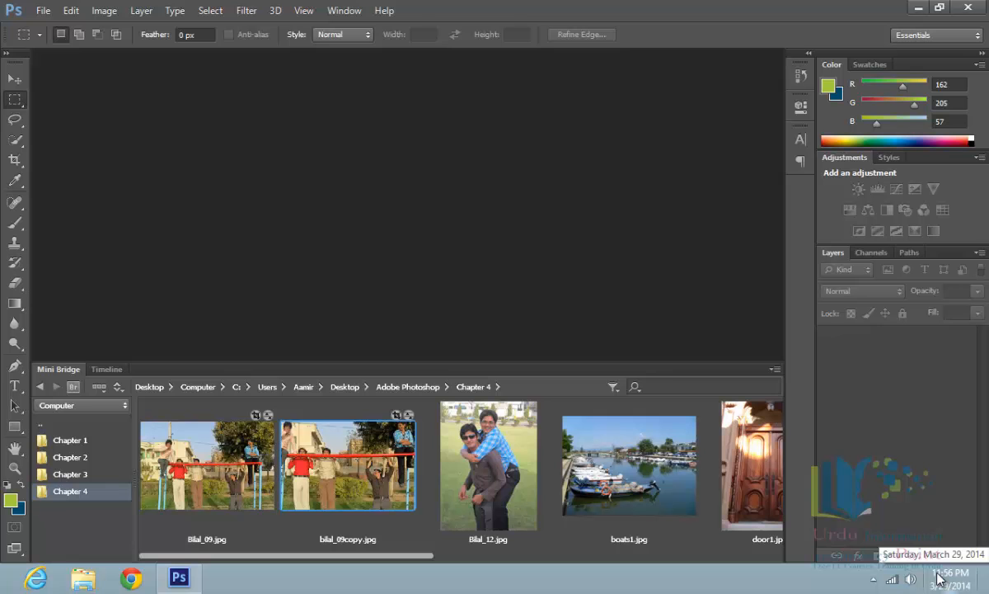
- Open door3.JPG from the Chapter 4 folder in Camera Raw
drag(365, 565, 556, 562)
click(627, 466)
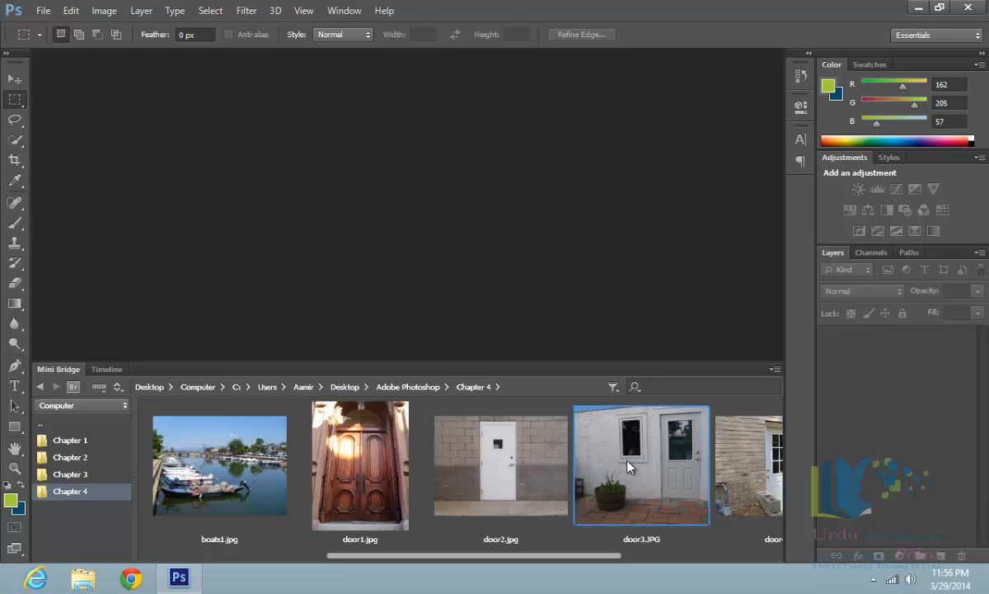
right_click(627, 466)
mouse_move(705, 435)
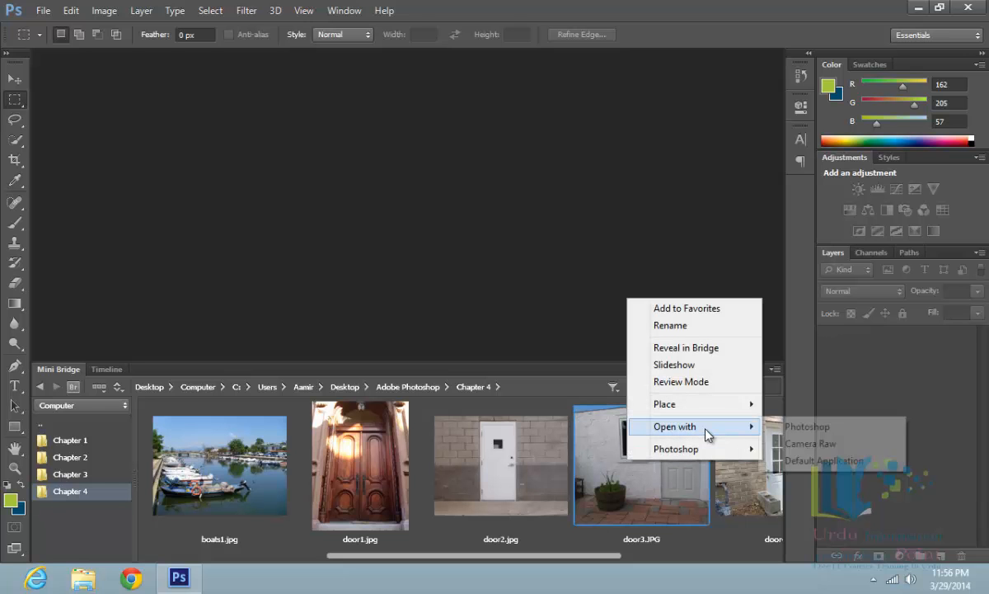
click(827, 445)
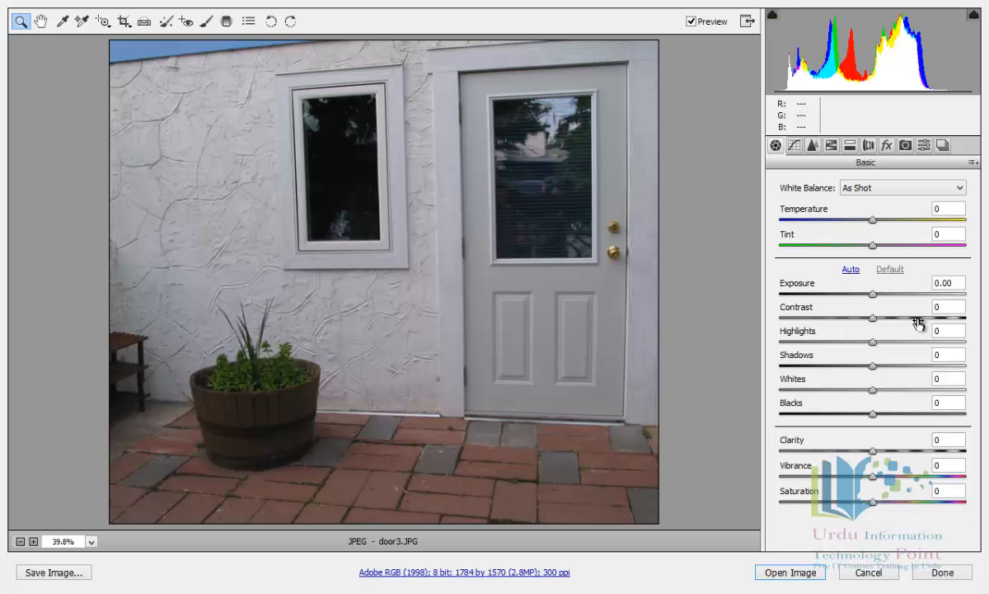
- Try the Auto white balance on the door photo and switch the preset to Custom
click(922, 189)
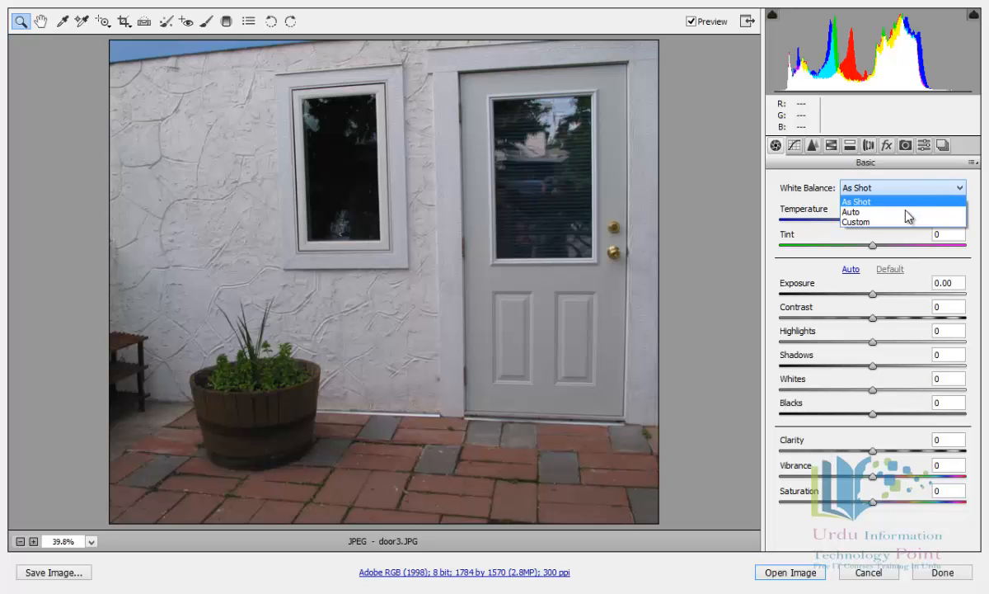
click(905, 212)
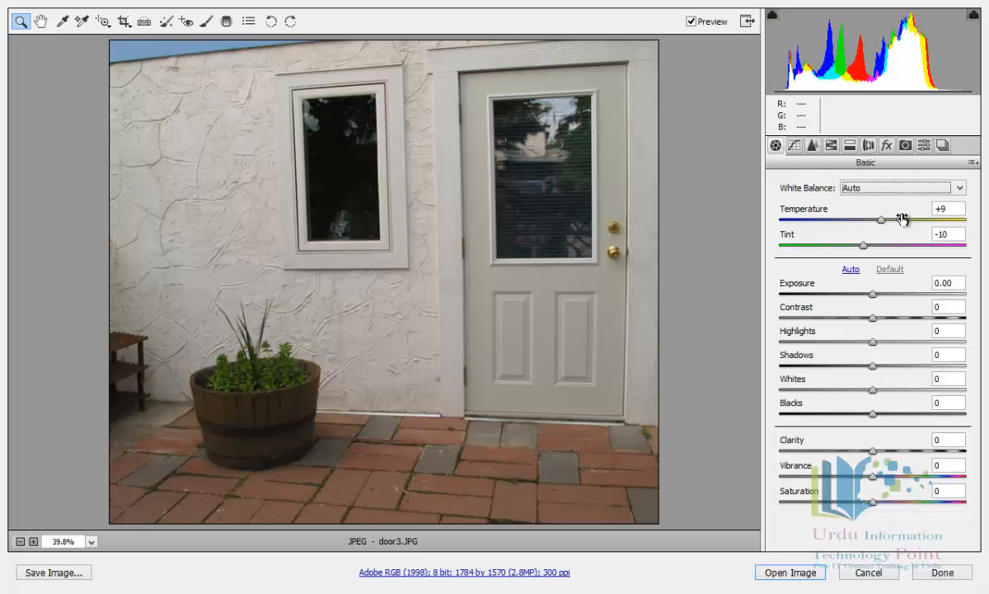
click(843, 188)
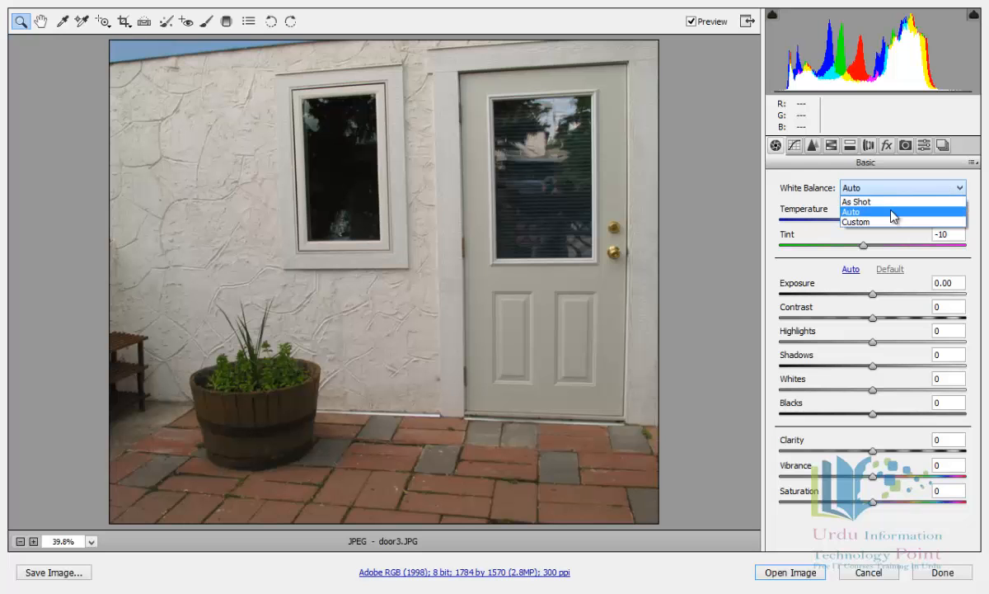
click(886, 221)
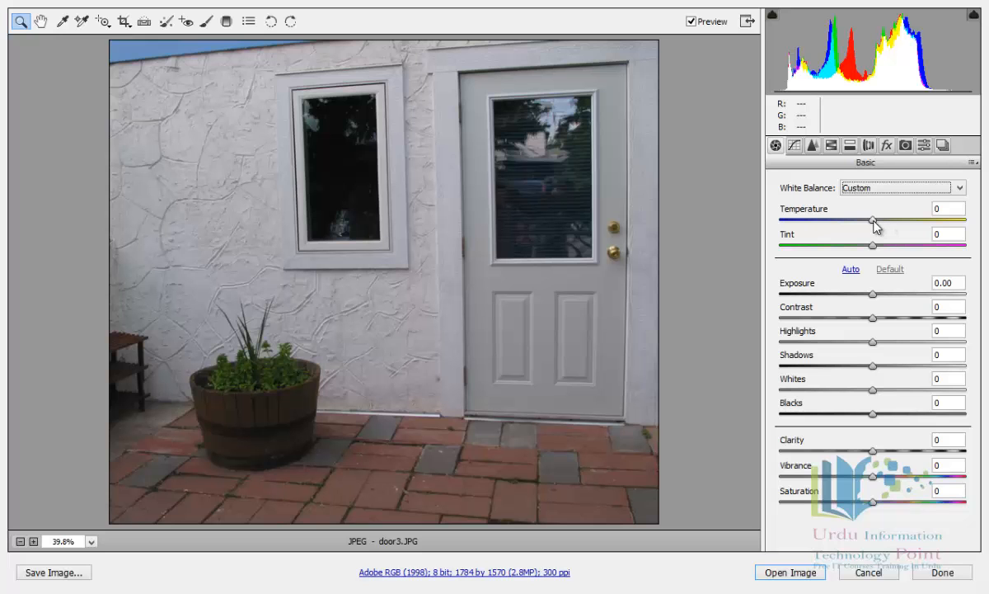
- Try Temperature at +100 and Tint at -100 and +100, resetting each to 0
drag(874, 221, 969, 231)
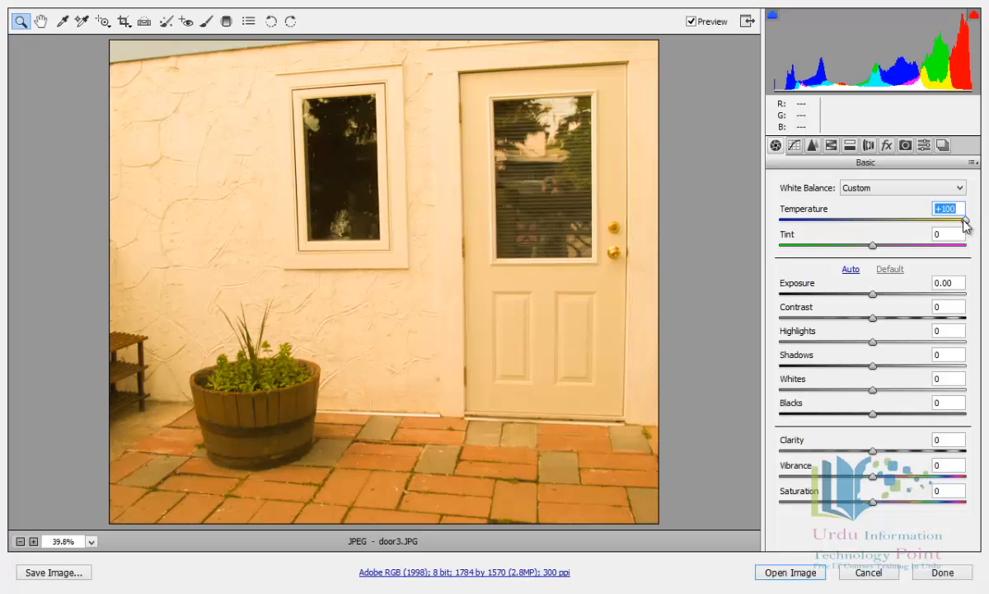
double_click(964, 220)
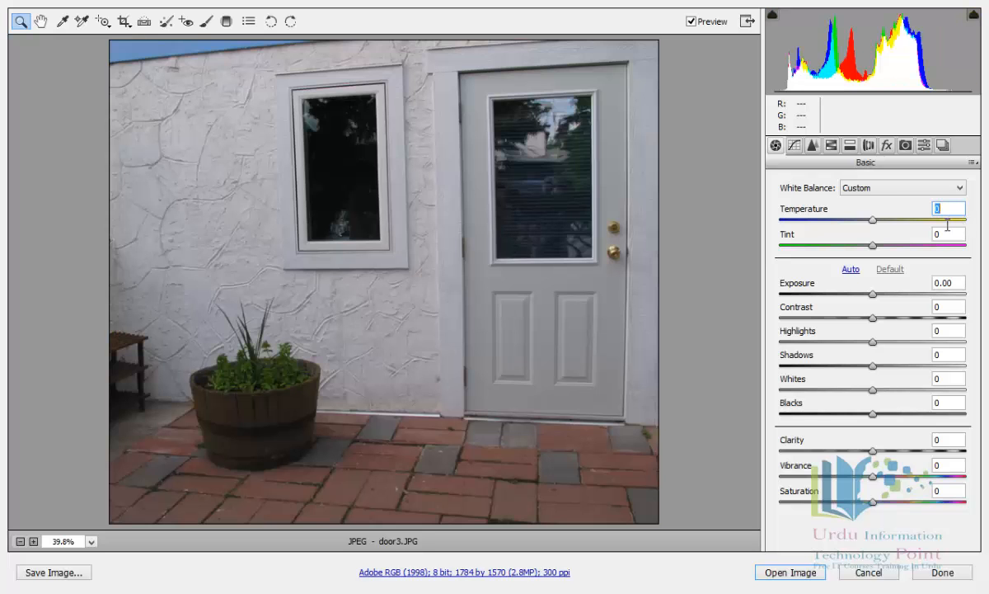
drag(873, 246, 781, 245)
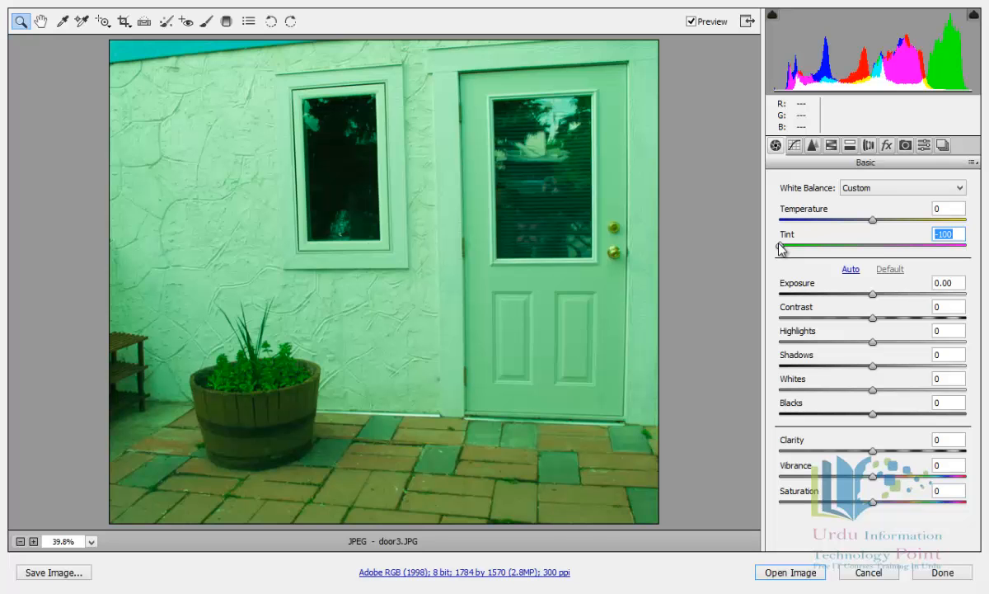
drag(782, 249, 971, 250)
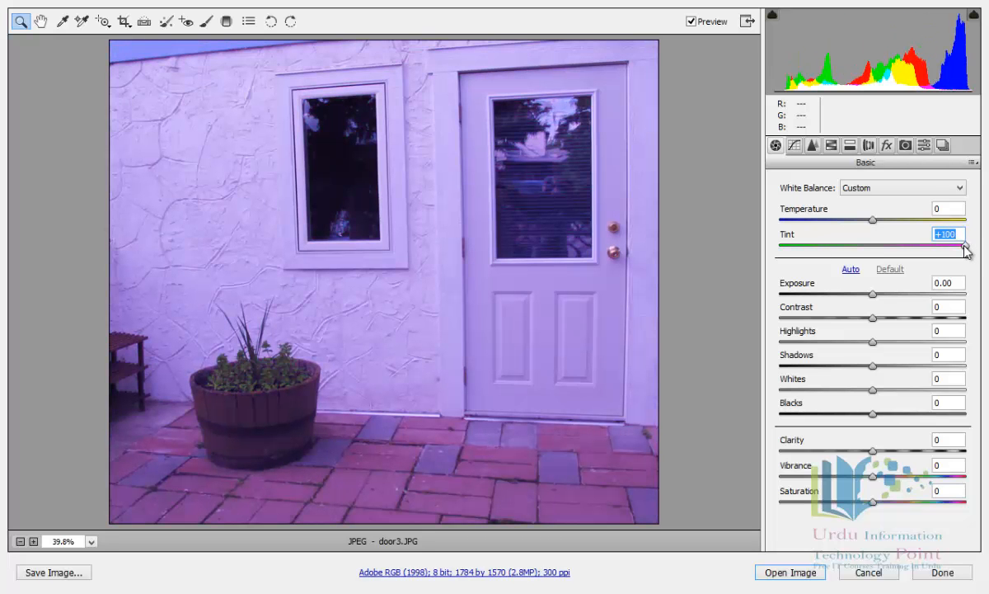
double_click(965, 247)
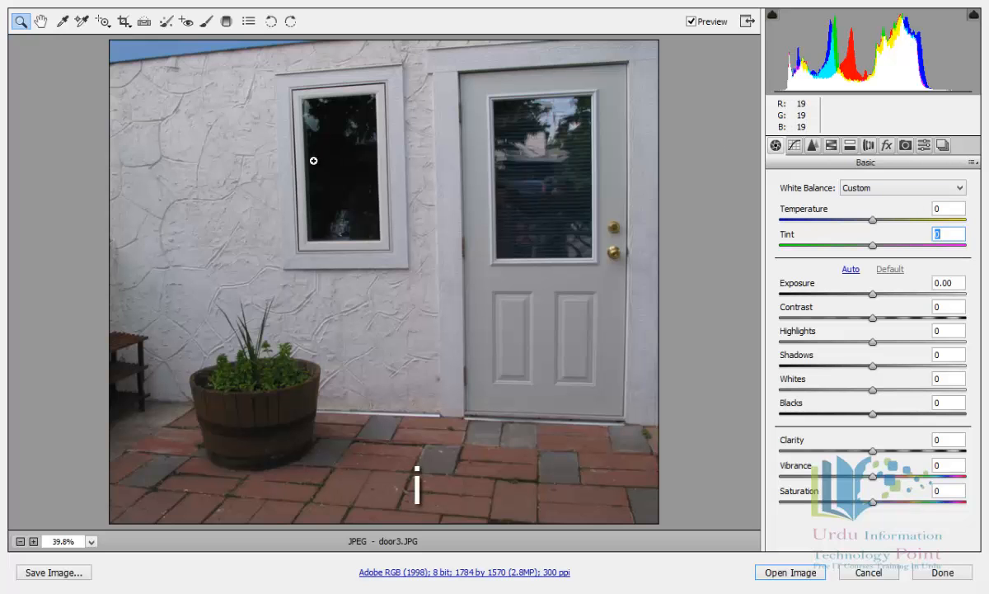
- With the White Balance Tool, sample a grey paver, a red brick, the plant and finally the blue sky, and save the settings
click(63, 22)
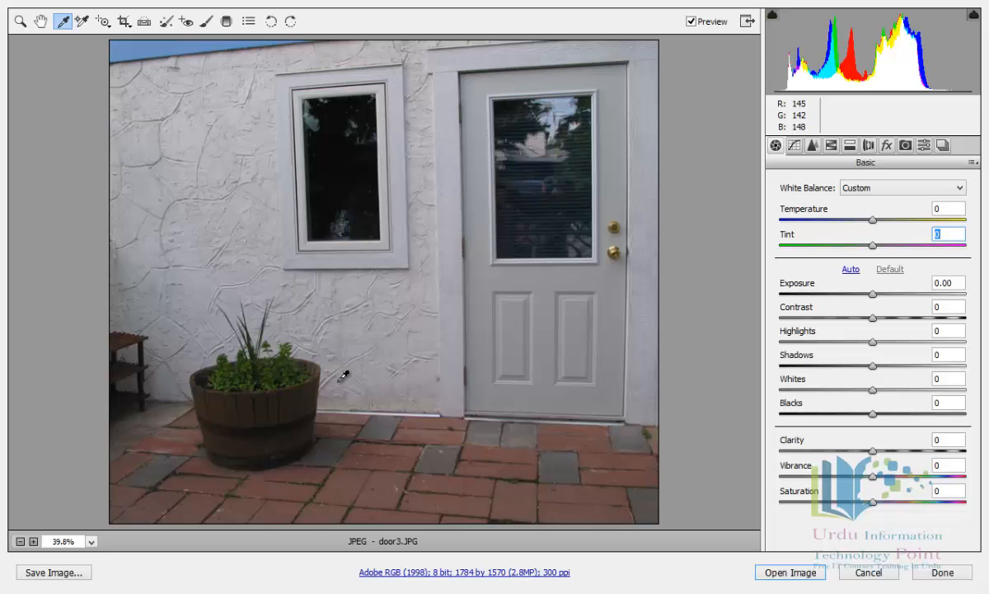
click(383, 422)
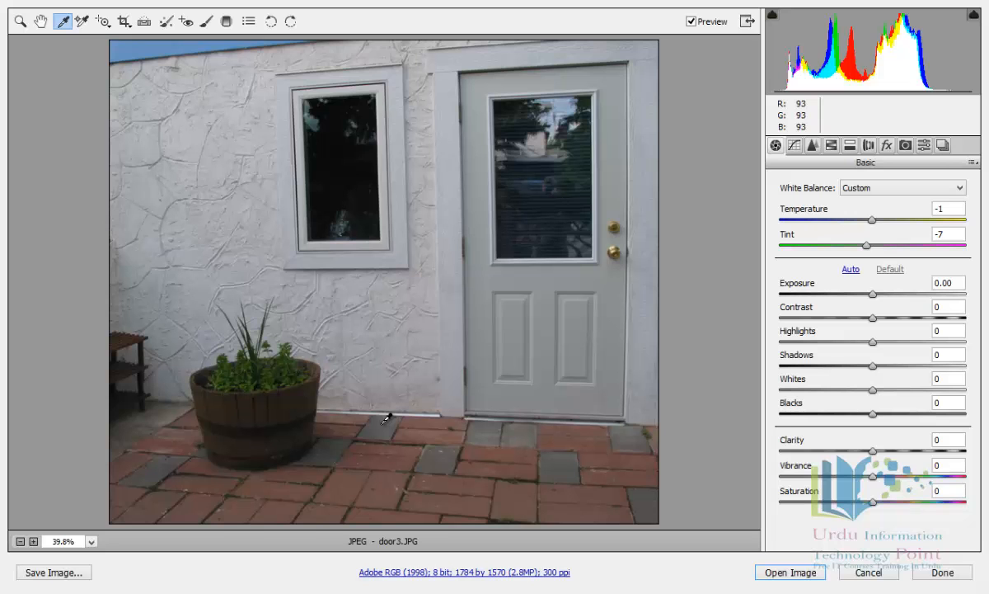
click(430, 416)
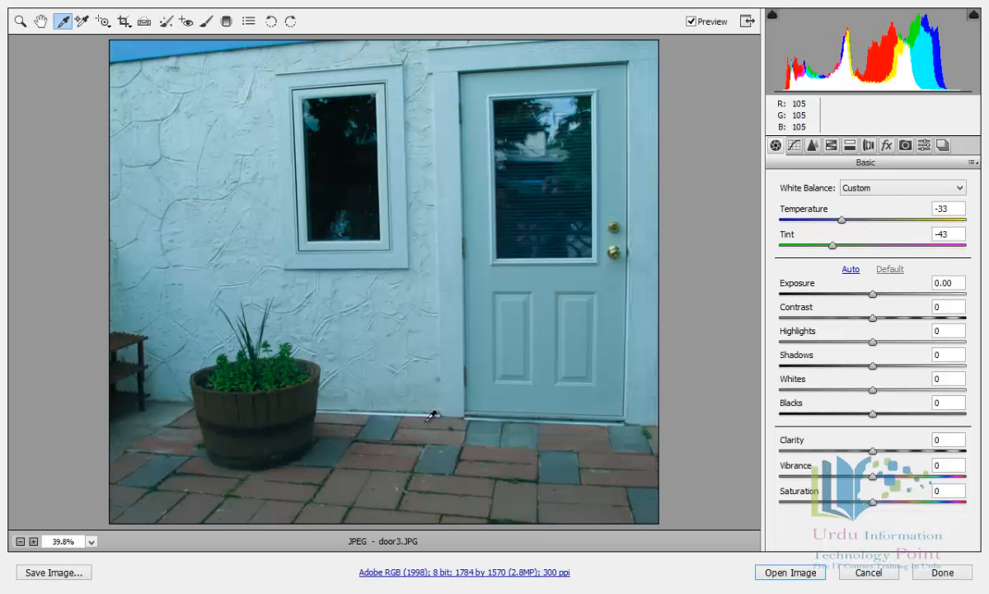
click(284, 364)
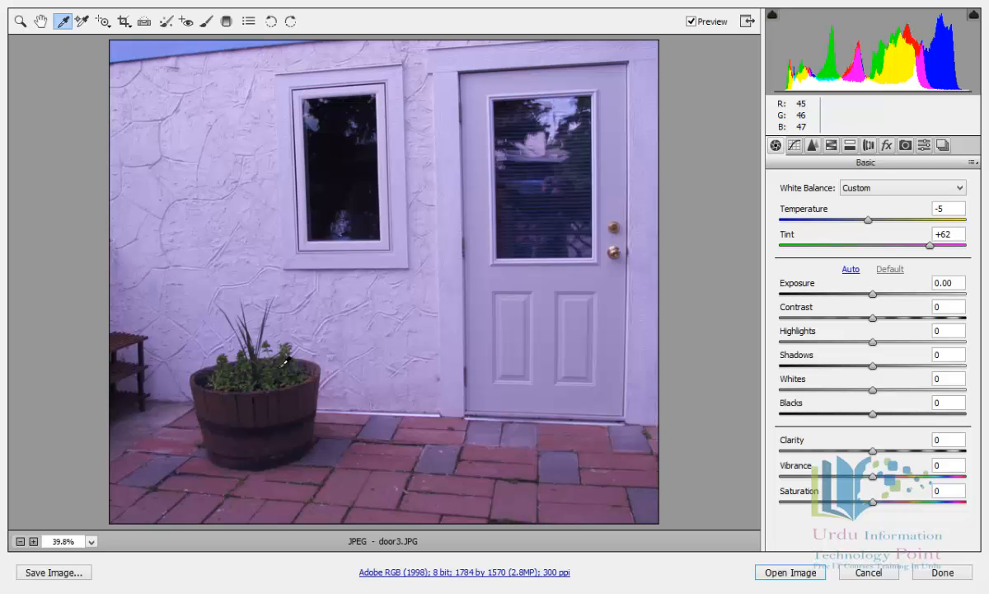
click(155, 47)
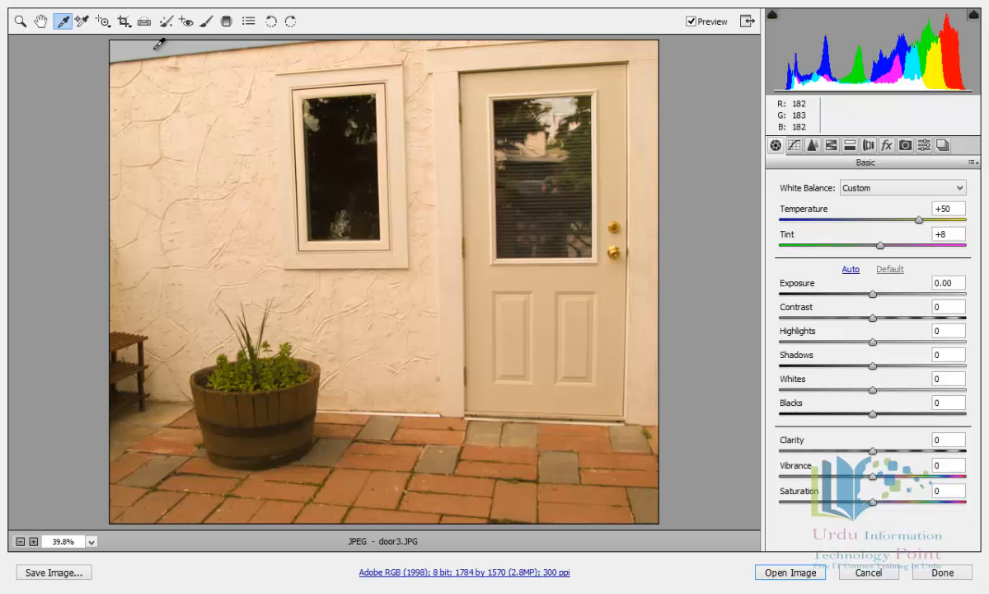
click(942, 572)
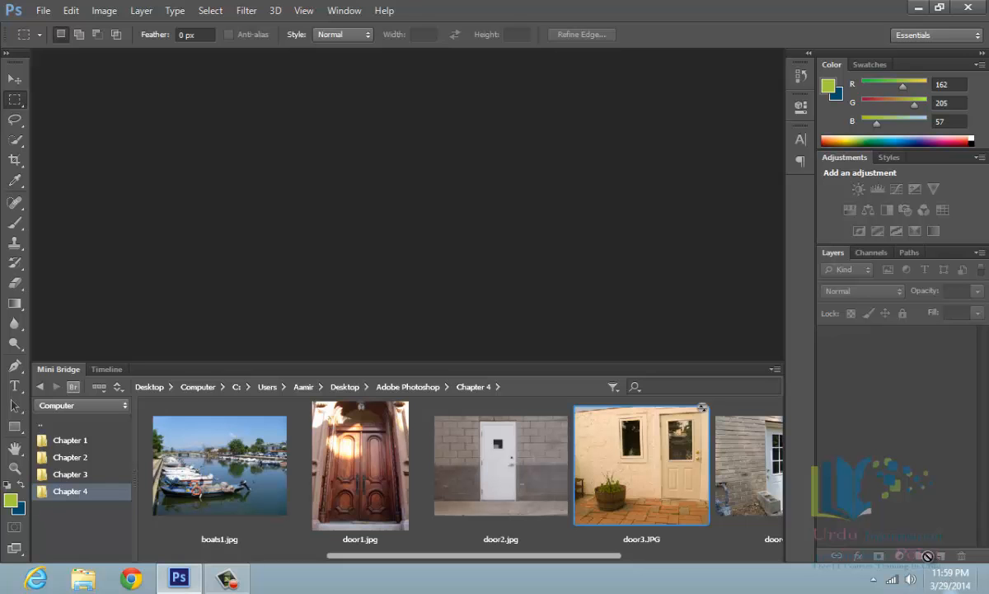
- Open door1.jpg, the wooden double door photo, in Camera Raw
click(364, 462)
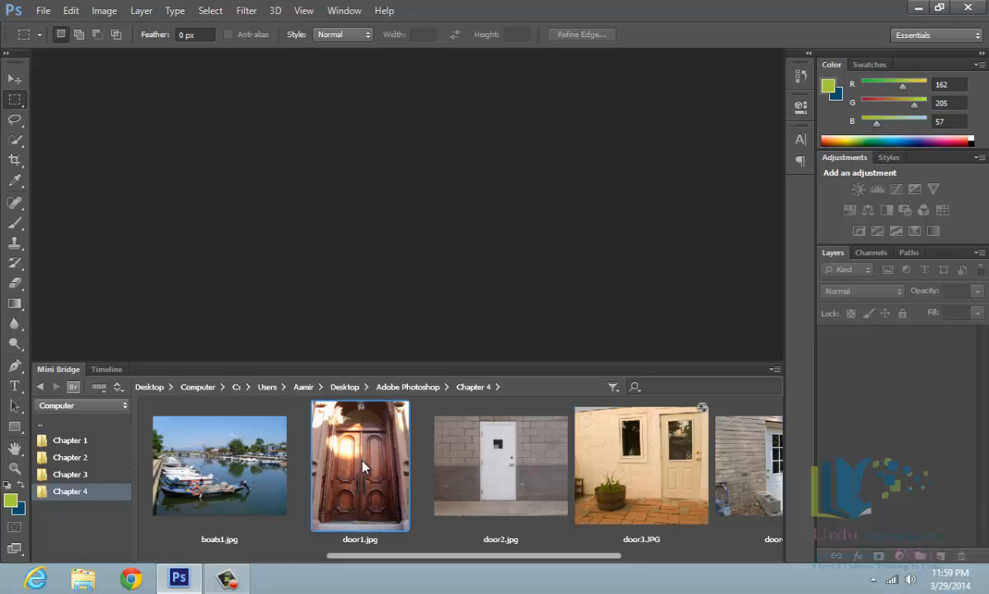
right_click(364, 473)
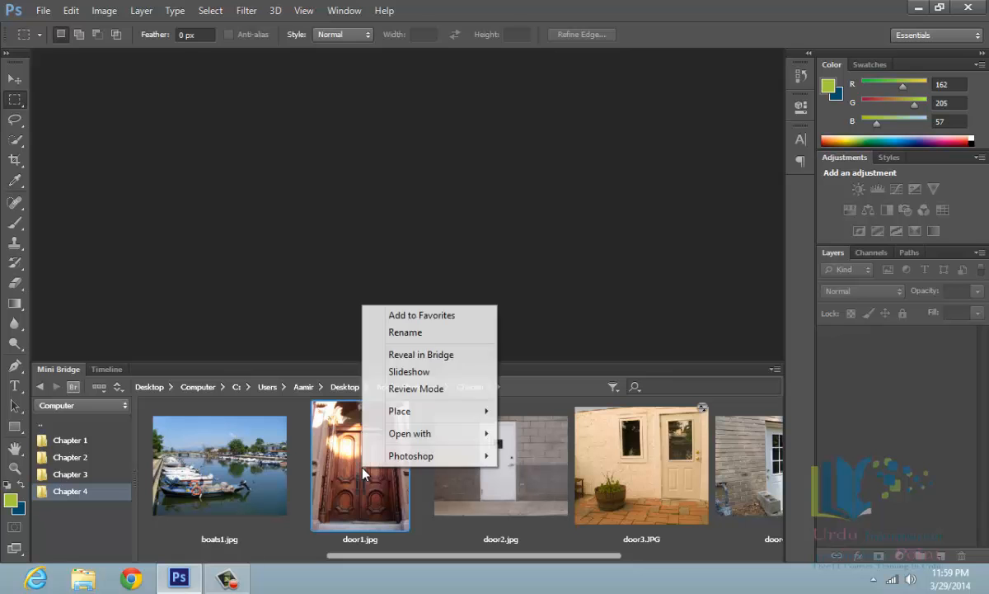
mouse_move(418, 443)
click(570, 451)
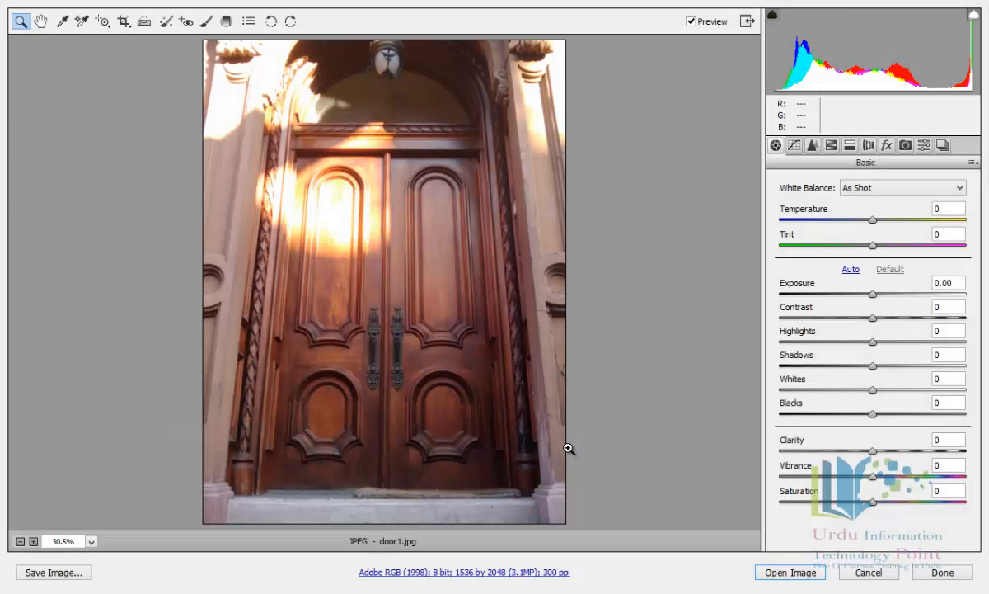
- Turn on the highlight clipping warning and reduce the clipped areas with Whites at -100 and Highlights at -5
click(975, 19)
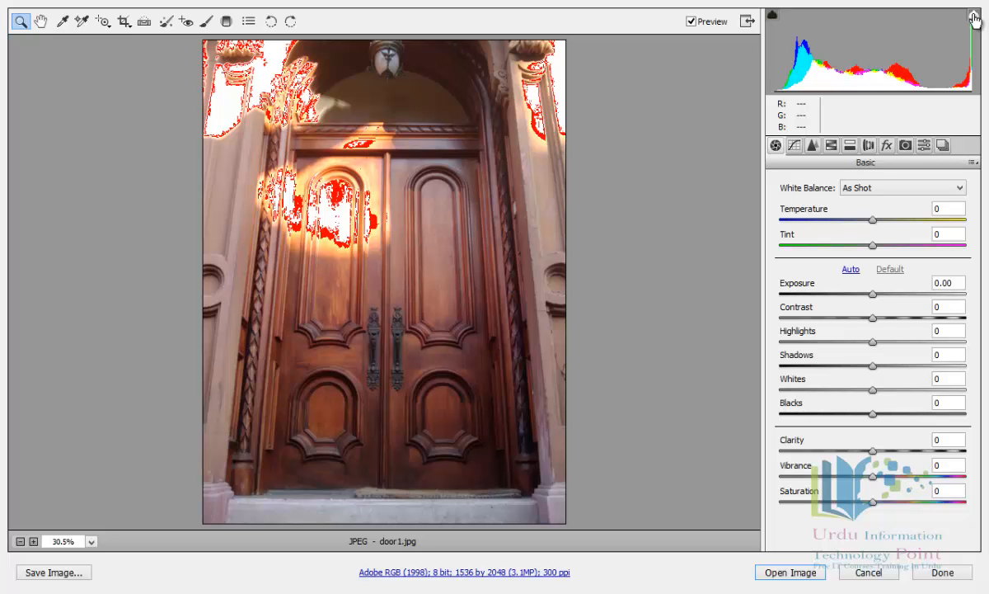
click(874, 391)
drag(874, 391, 763, 389)
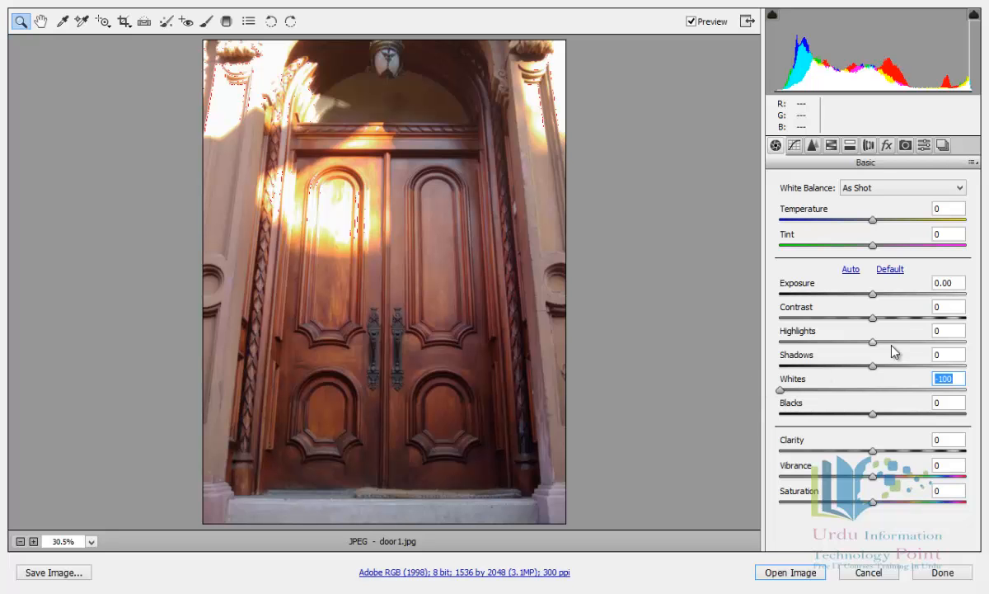
drag(875, 350, 827, 347)
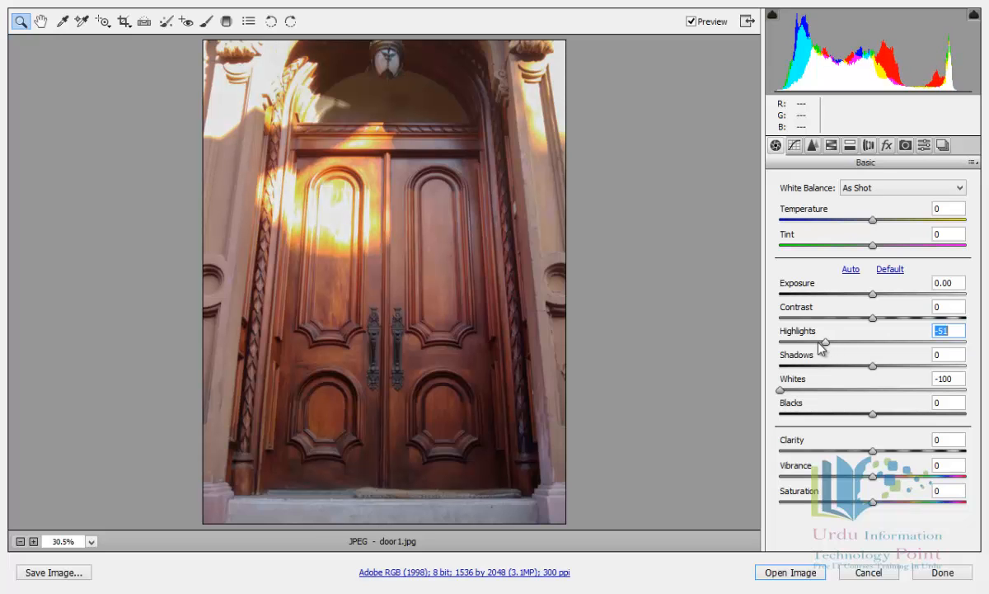
drag(826, 345, 863, 353)
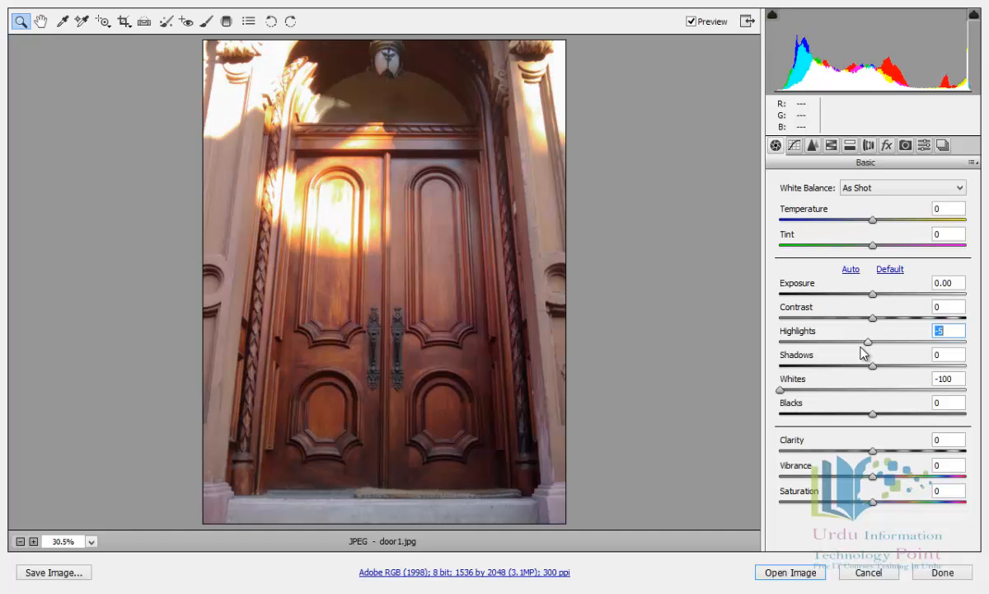
- Compare the wooden door photo with and without the adjustments using the preview, and save the settings
click(691, 22)
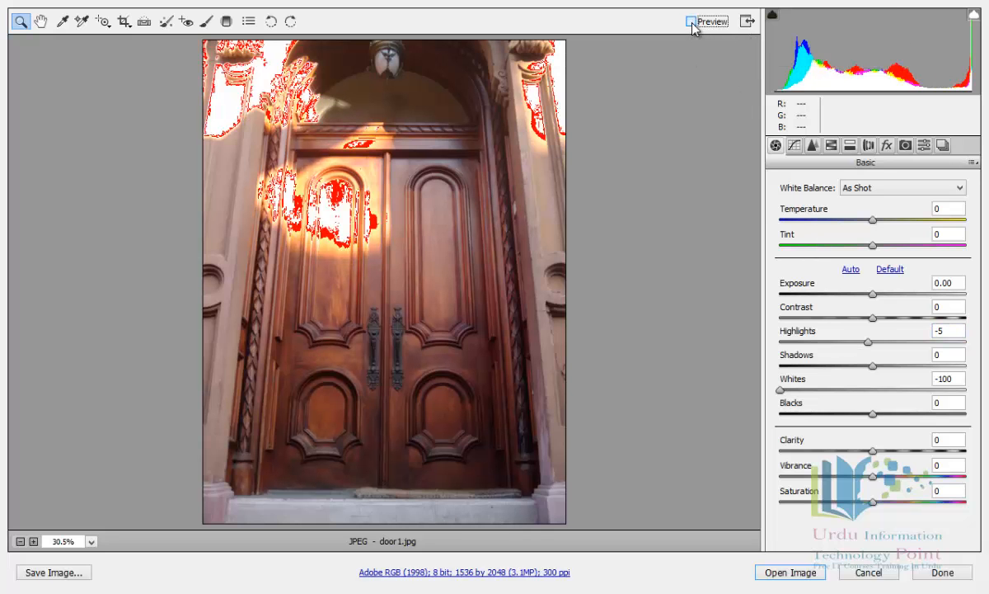
click(691, 22)
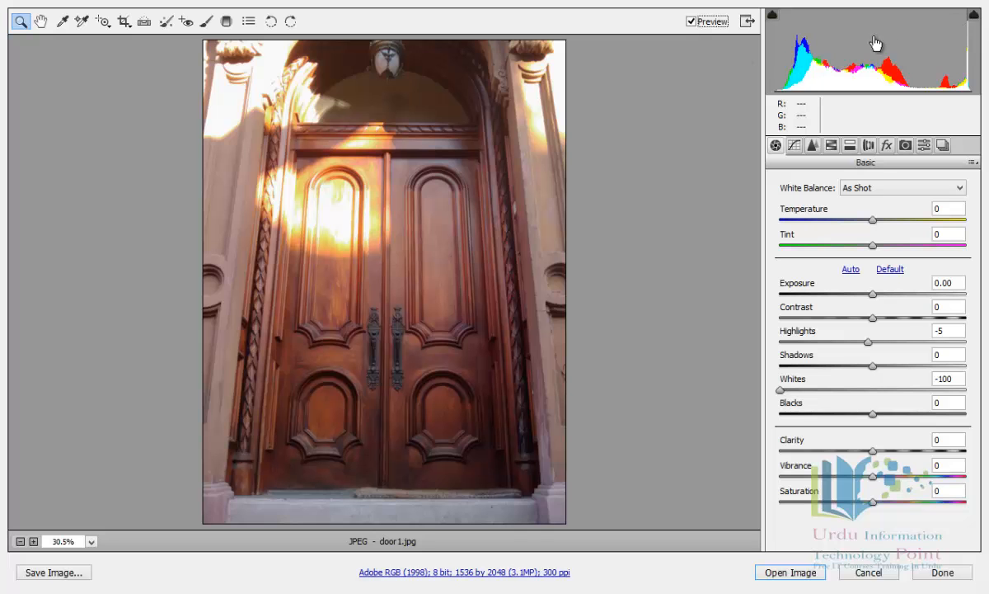
click(692, 23)
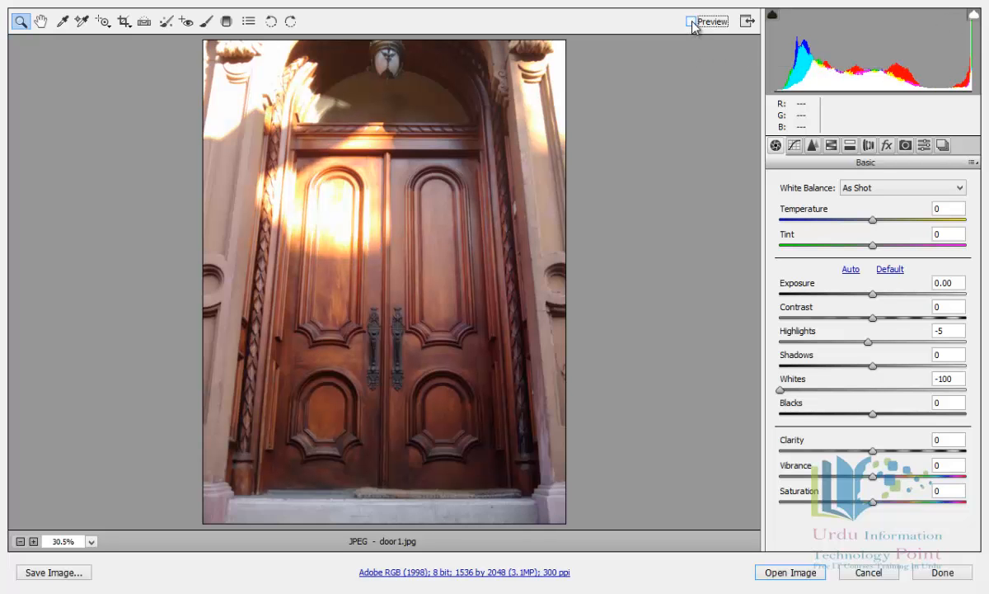
click(692, 22)
click(692, 22)
click(692, 22)
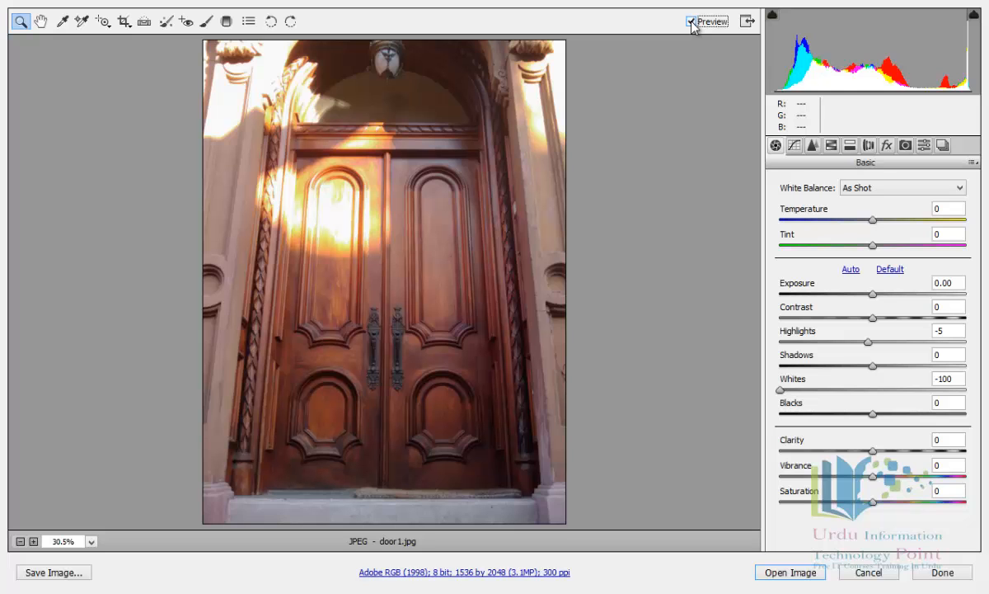
click(952, 576)
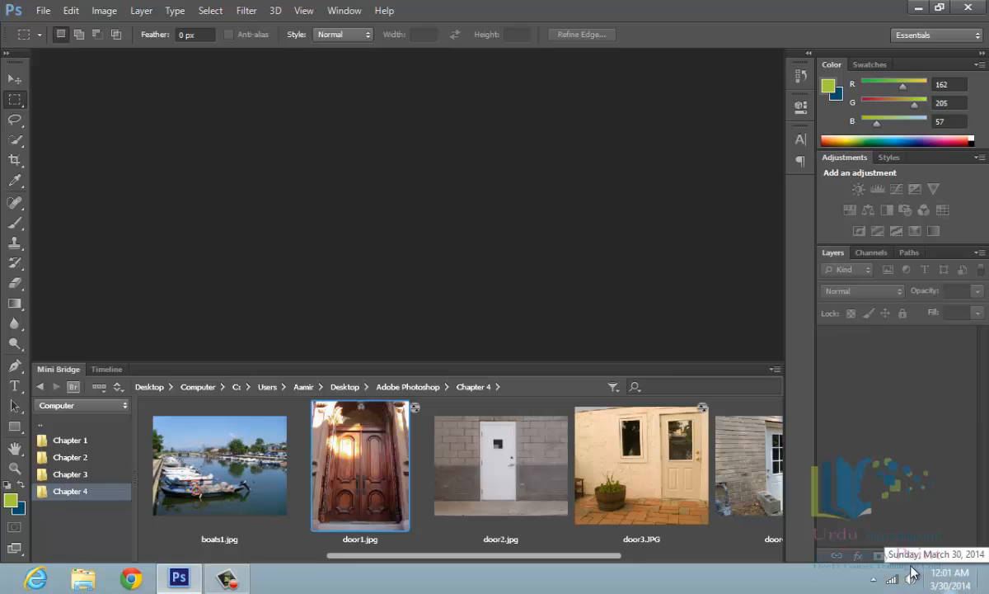
- Open boats1.jpg, the harbour photo with moored boats, in Camera Raw
click(248, 498)
right_click(248, 497)
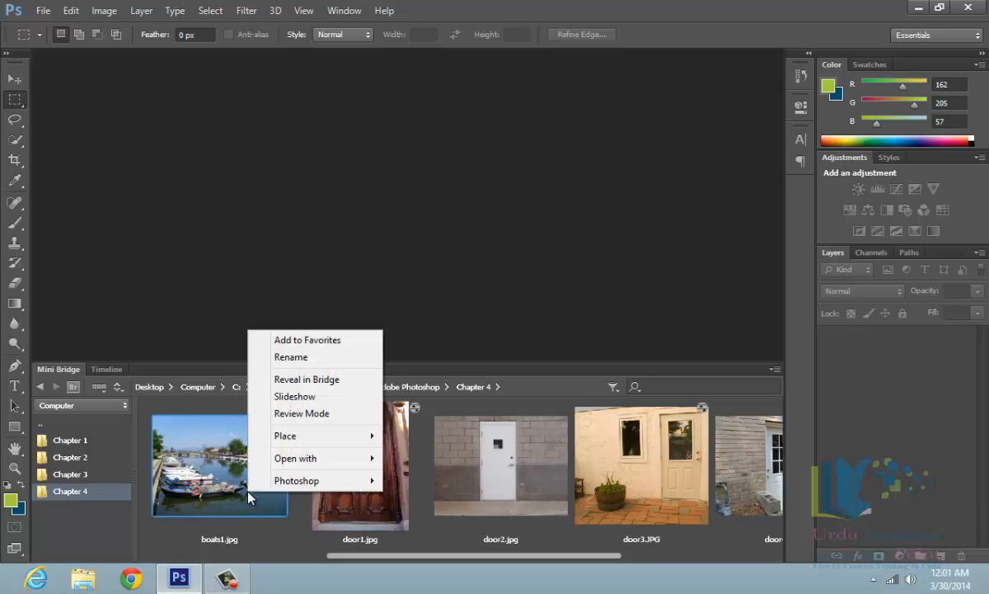
mouse_move(330, 462)
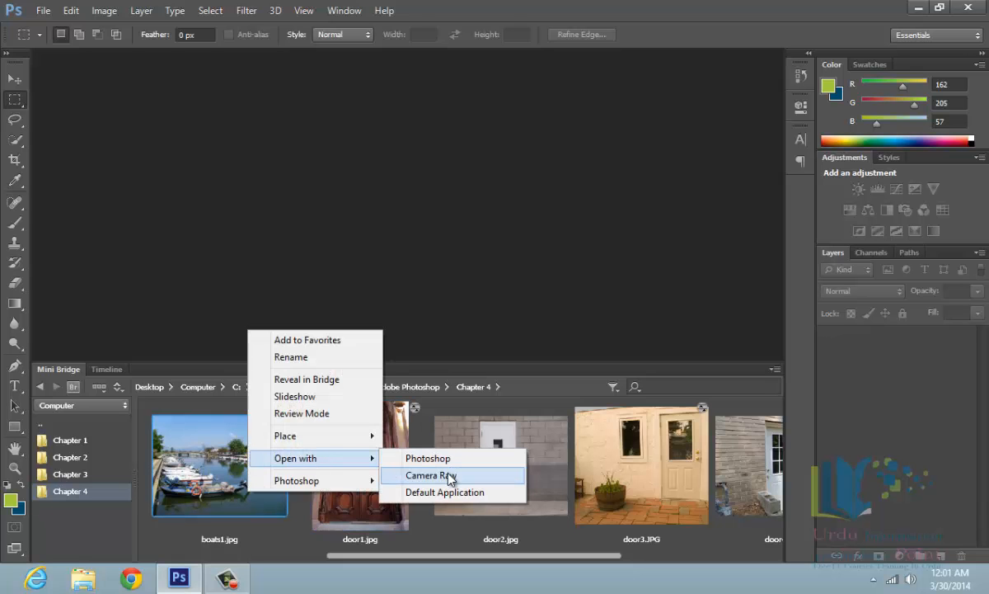
click(450, 476)
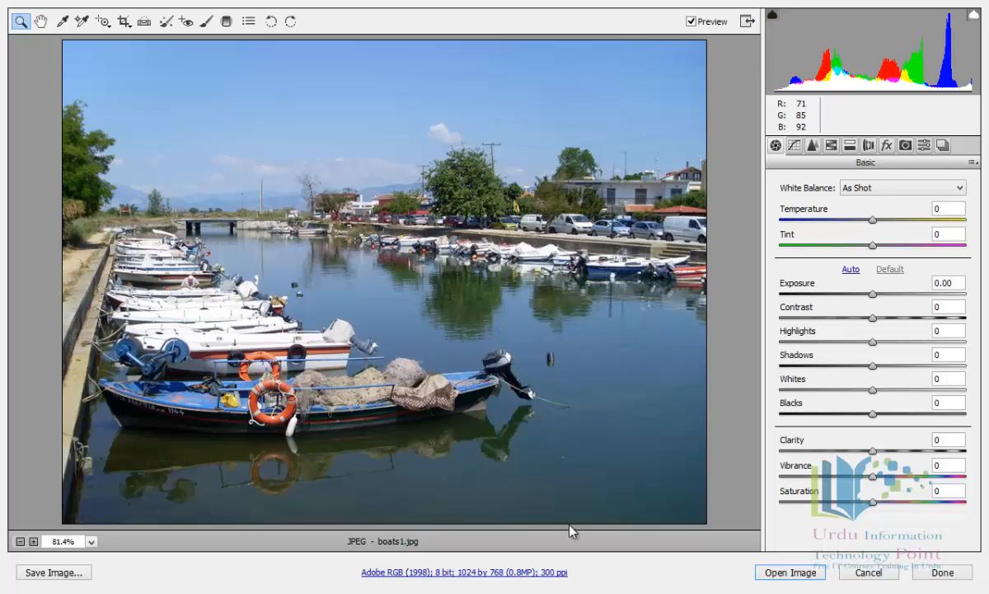
- Brighten the dark areas of the boats photo with Blacks at +70, checked against the original, and Shadows at +100
drag(874, 414, 939, 429)
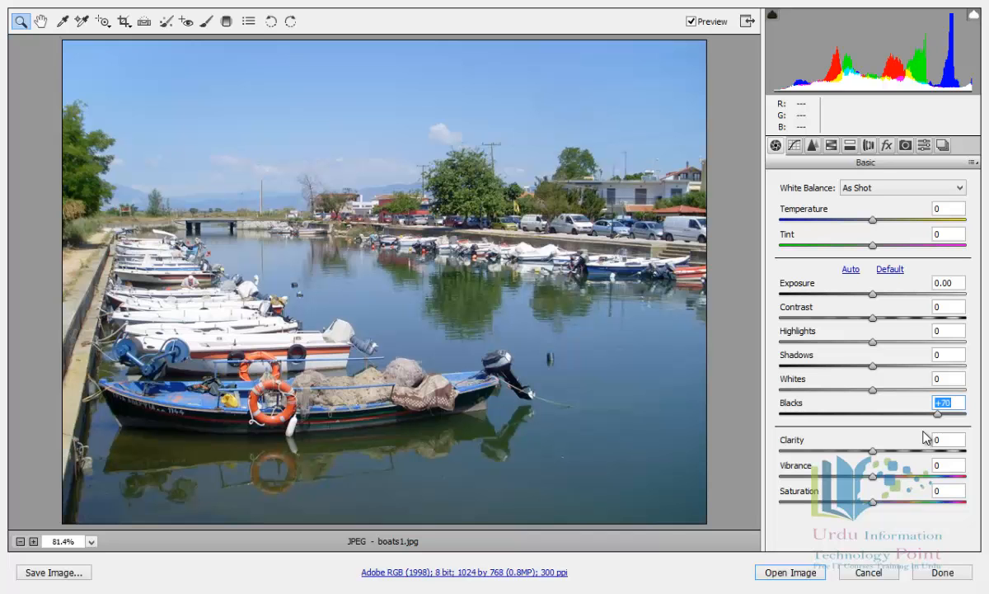
click(692, 22)
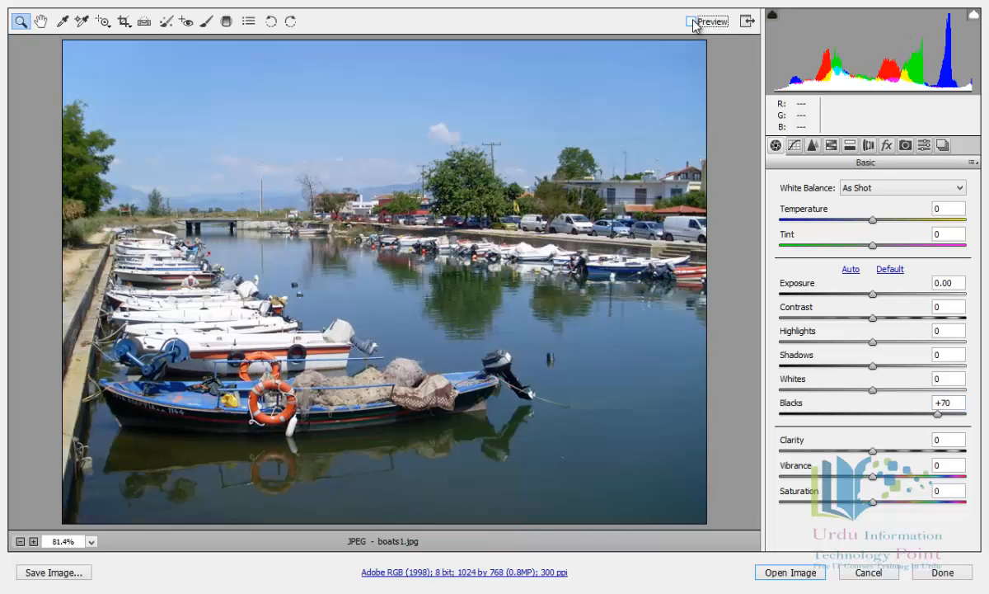
click(691, 22)
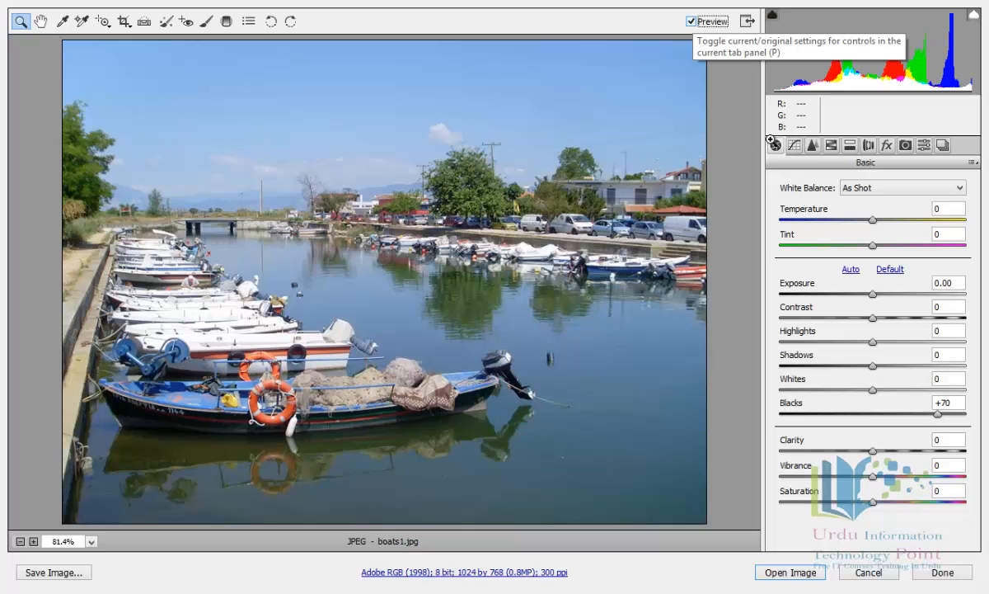
drag(872, 365, 967, 365)
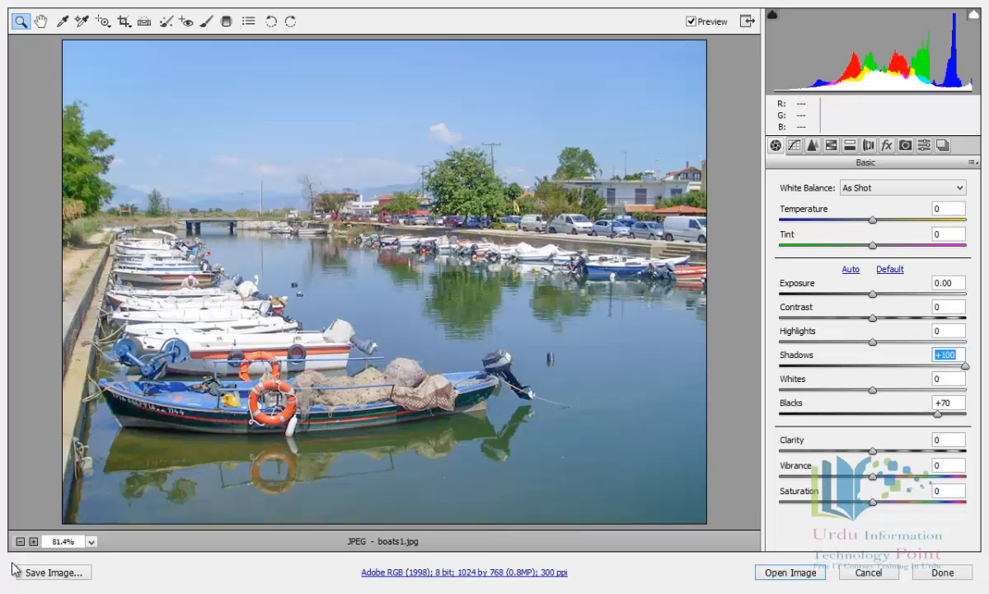
- Reduce the boats photo's noise with Luminance at 45, judged at 100% zoom, and save the settings
click(33, 541)
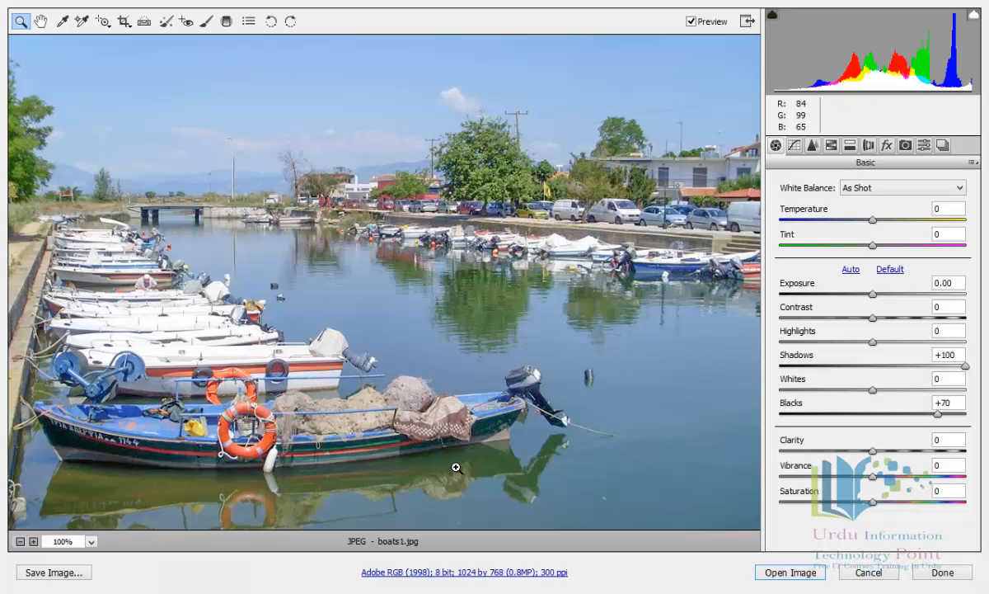
click(815, 146)
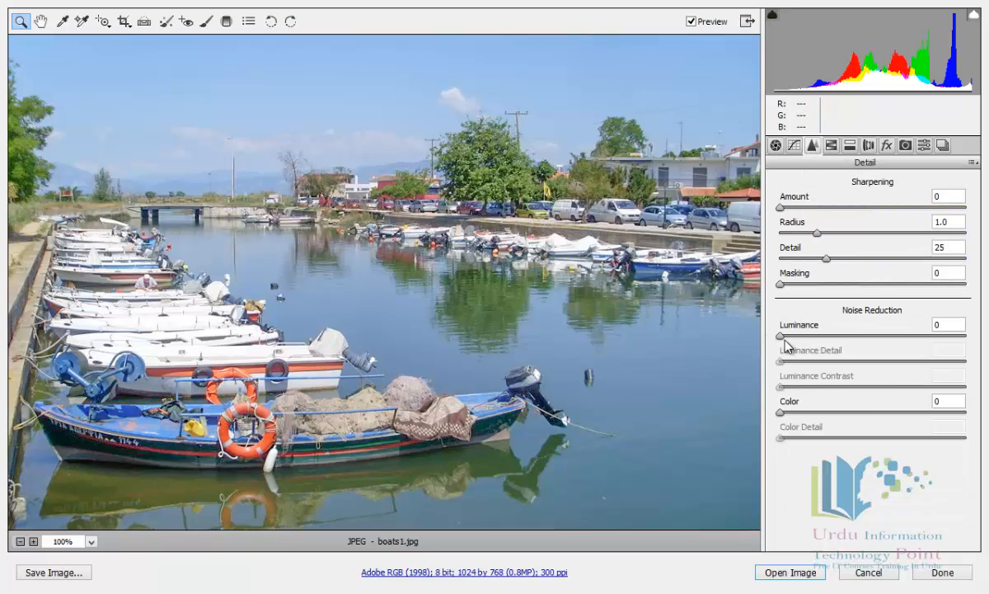
drag(781, 334, 866, 335)
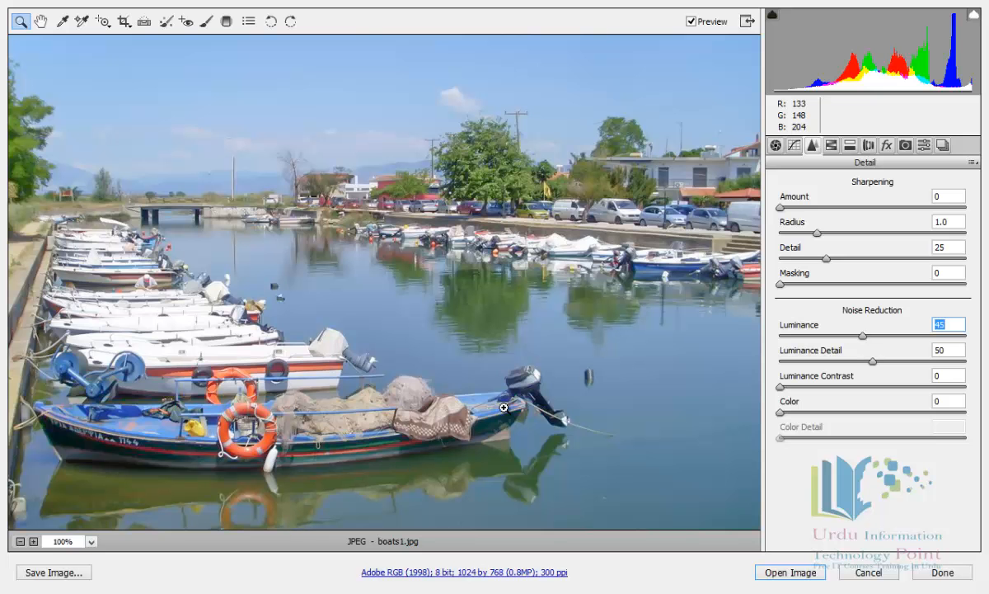
click(931, 574)
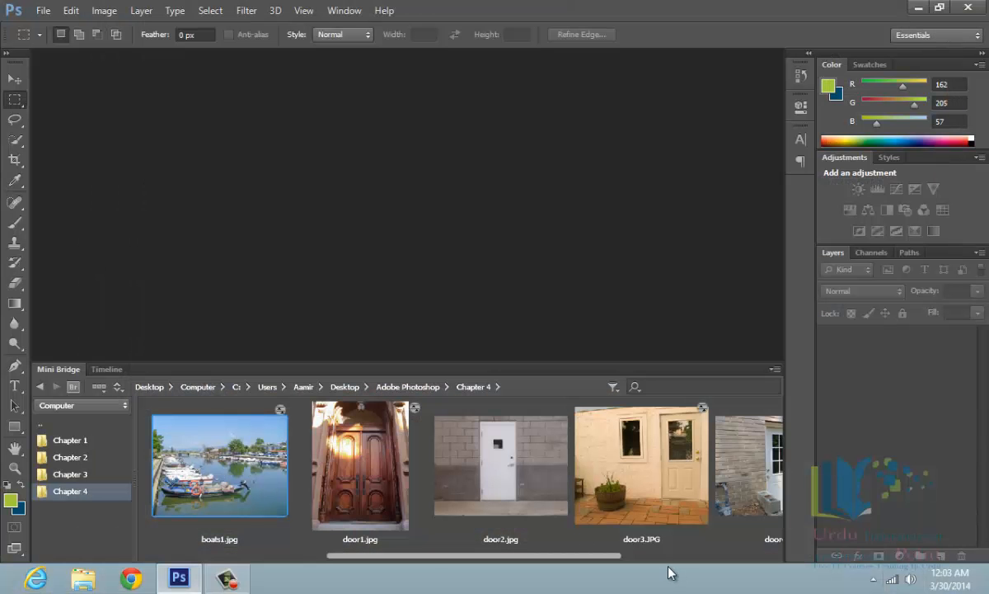
- Open night1.jpg, the red-lit lighthouse photo, in Camera Raw
drag(579, 559, 713, 563)
click(616, 473)
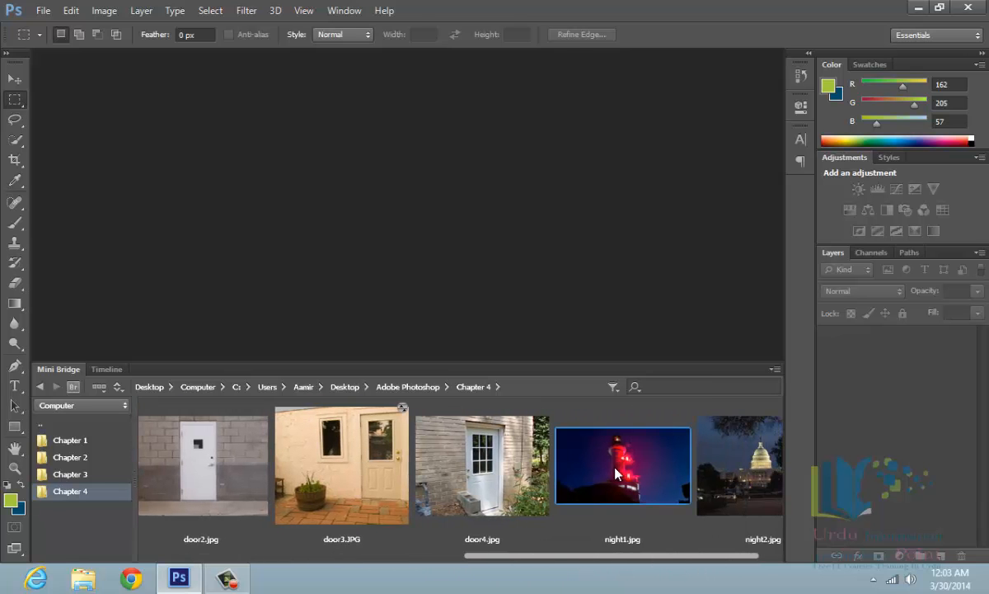
right_click(595, 480)
mouse_move(662, 440)
click(782, 457)
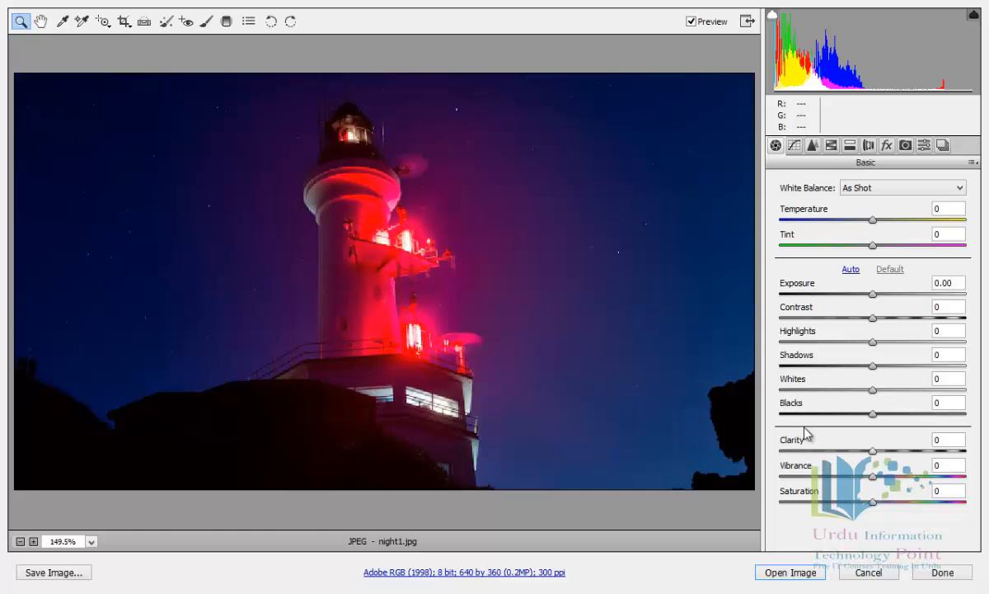
- Set the Color noise reduction to 99 and repeatedly compare the lighthouse photo with and without it using the preview
click(813, 146)
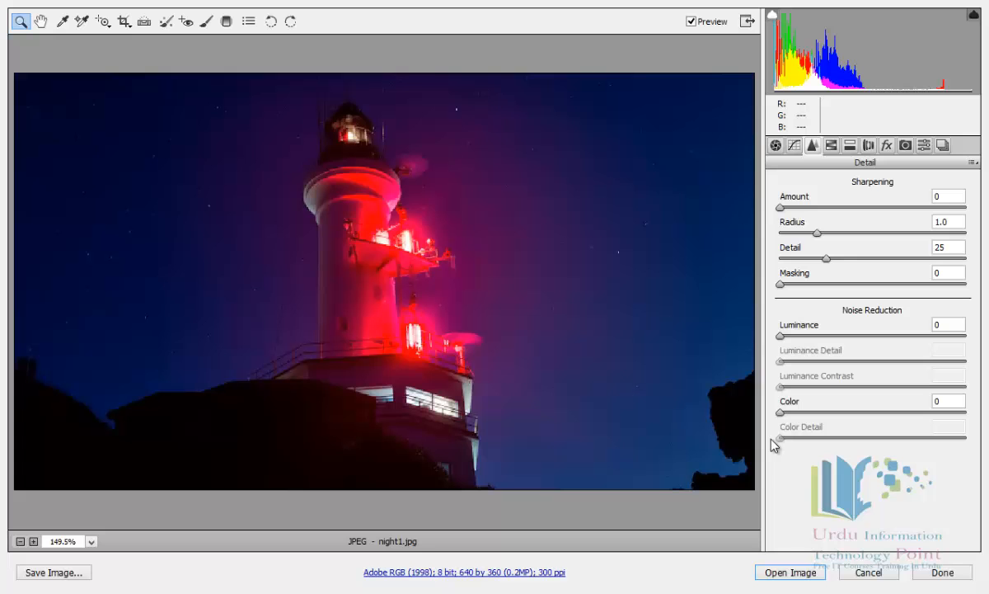
drag(780, 412, 963, 414)
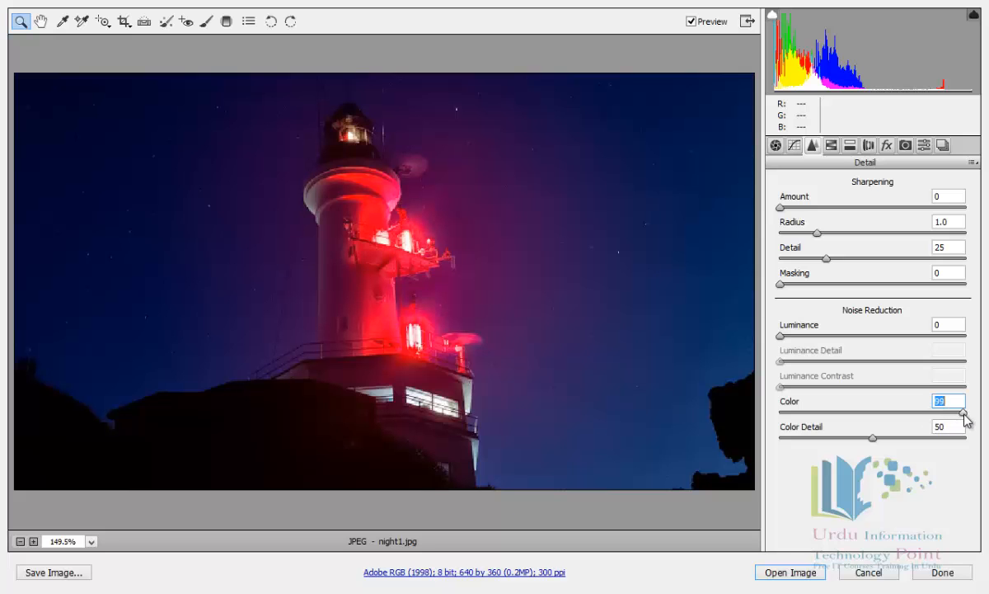
click(696, 23)
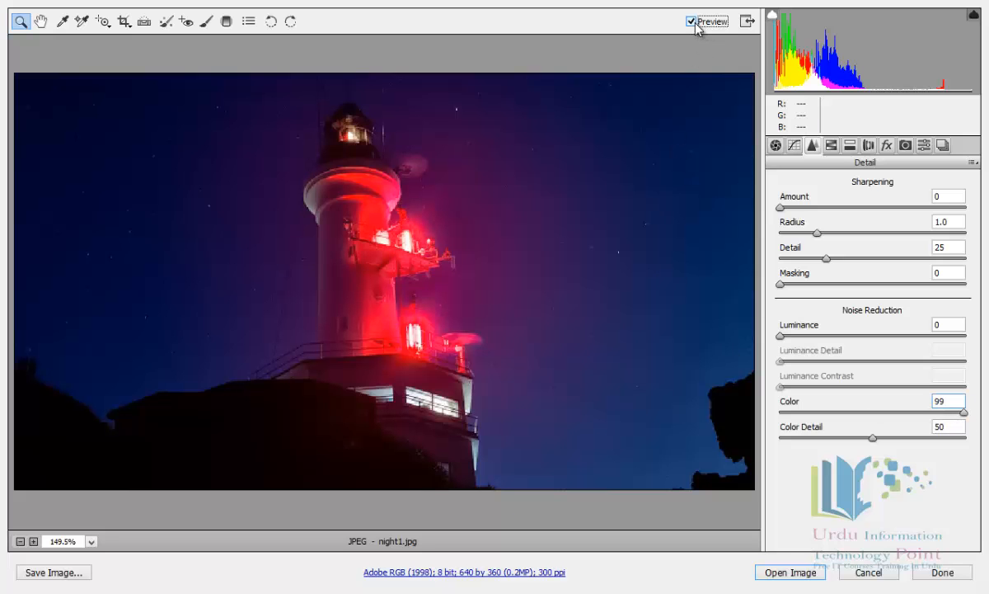
click(696, 23)
click(696, 24)
click(696, 23)
click(696, 24)
click(696, 23)
click(696, 24)
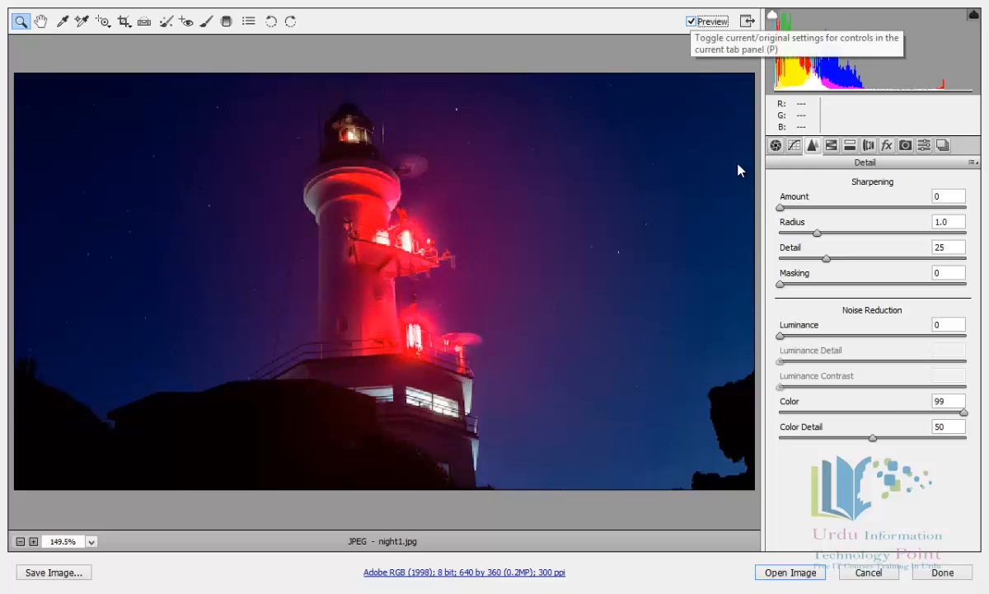
- Set the Color noise reduction to 60 and Luminance to 51, and compare the lighthouse photo with the original
drag(963, 412, 890, 414)
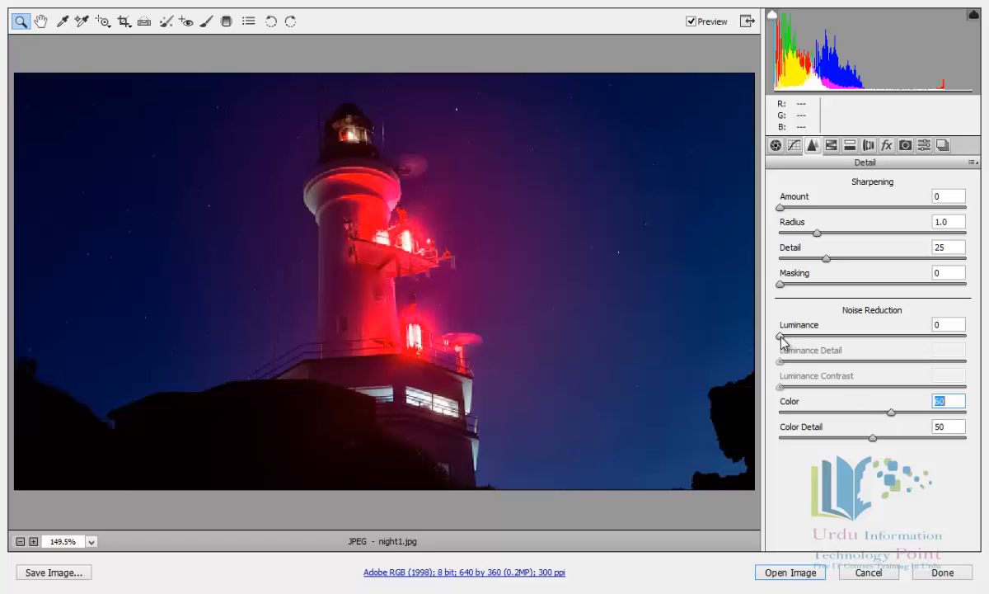
drag(782, 337, 879, 344)
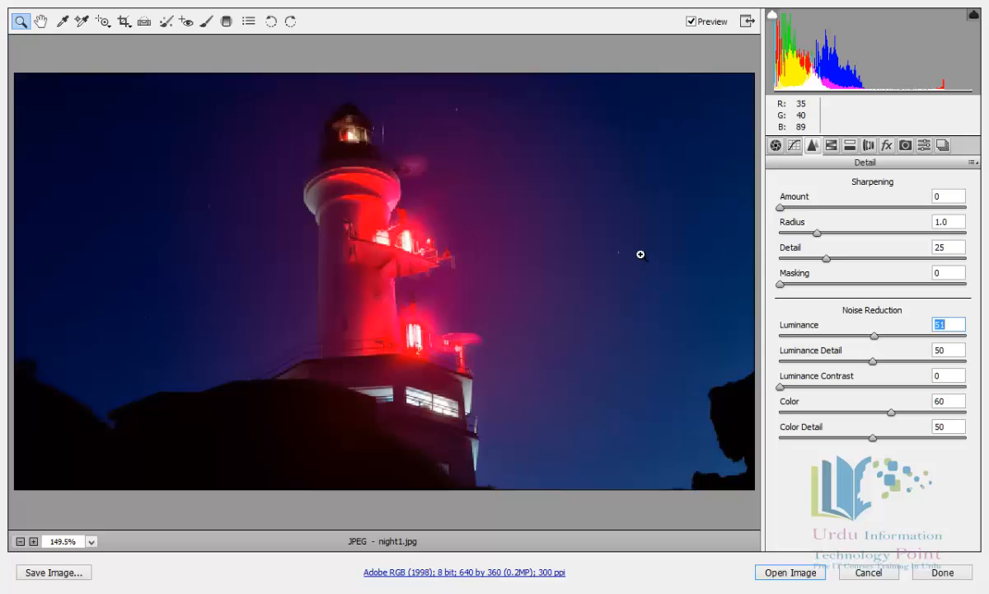
click(692, 23)
click(691, 23)
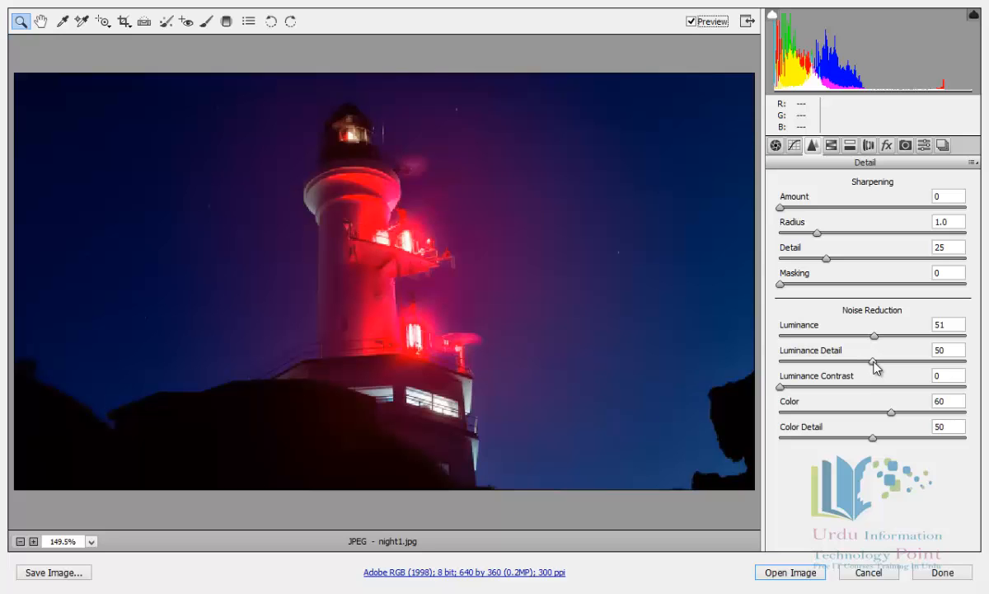
- Try Luminance Detail at 0 and 100, return it to 50, and set the Luminance noise reduction to 59
drag(876, 365, 780, 375)
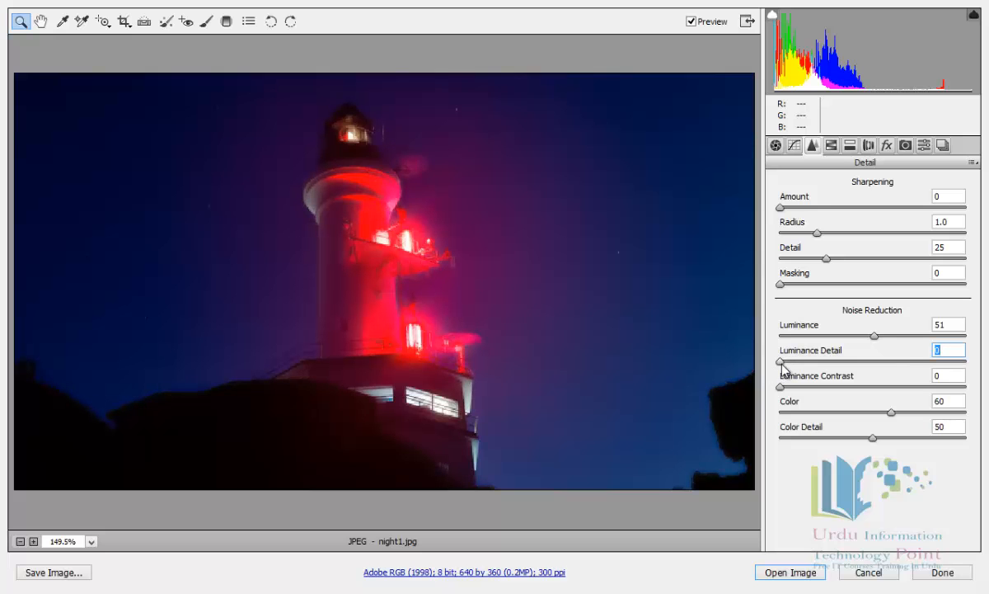
drag(808, 367, 967, 367)
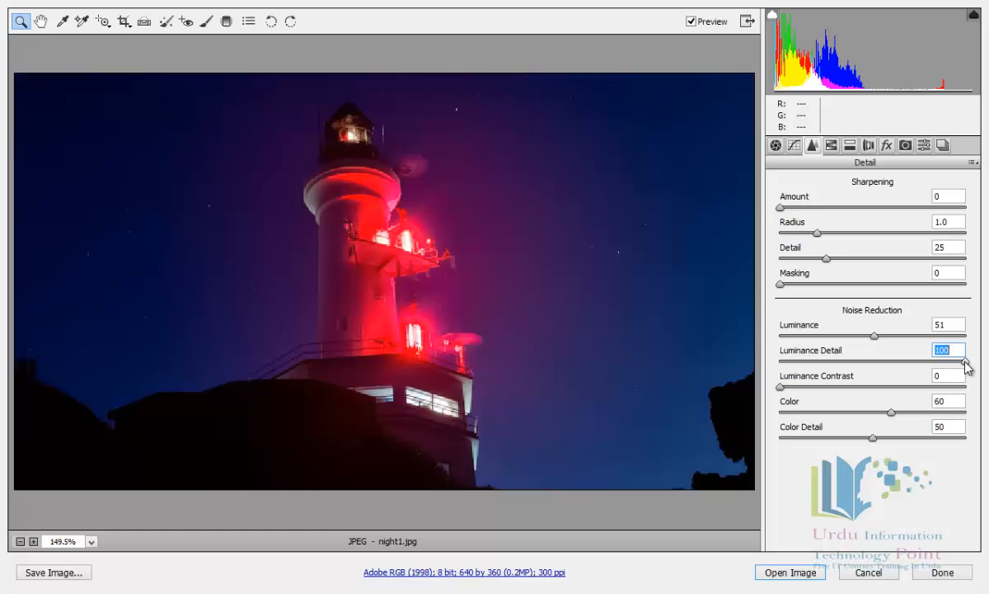
drag(965, 361, 891, 343)
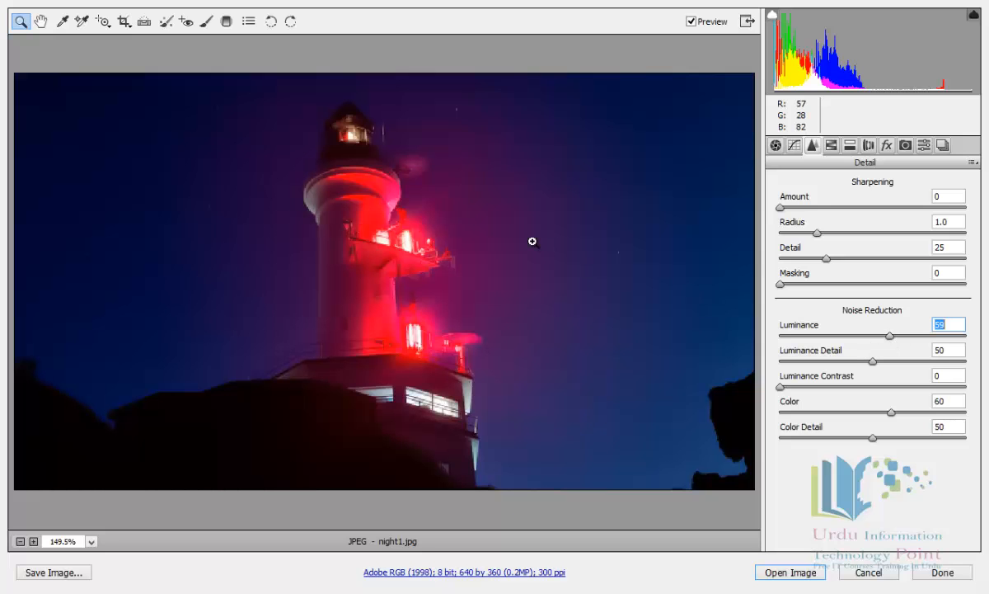
- Compare the lighthouse photo before and after the noise reduction using the preview
click(692, 22)
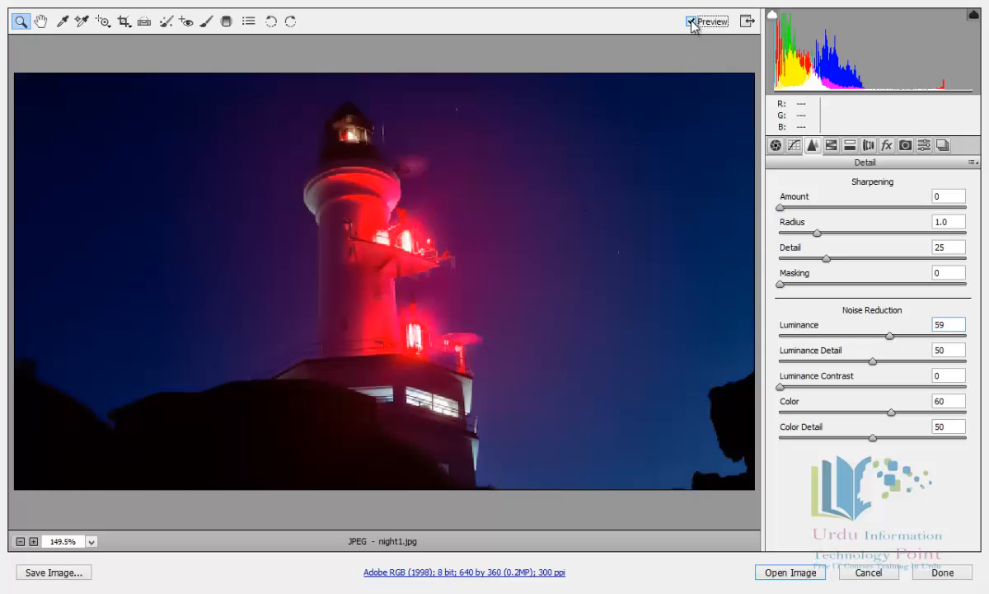
click(692, 22)
click(692, 22)
click(692, 22)
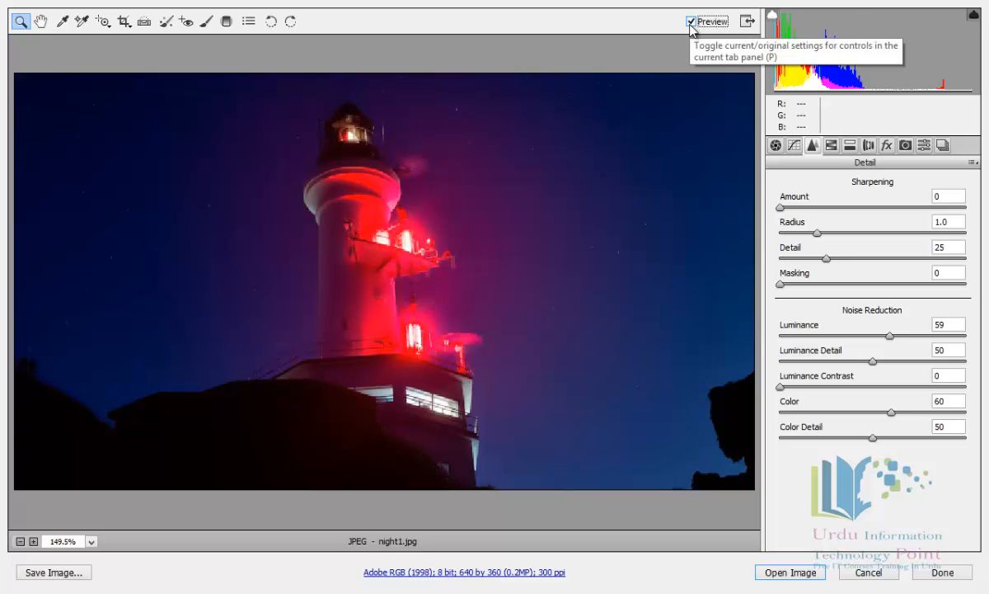